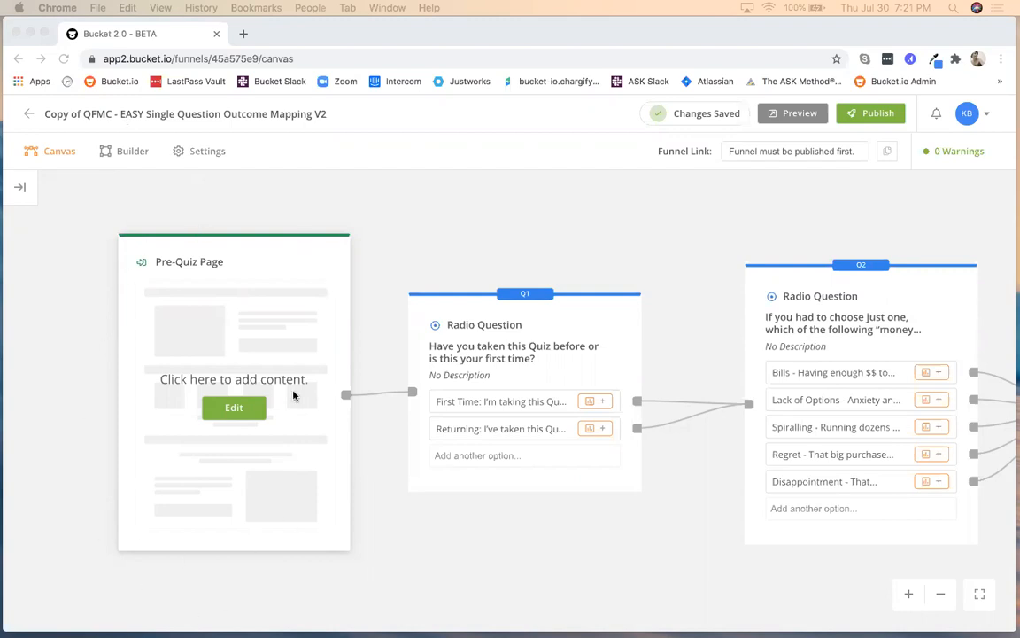
# Open the Pre-Quiz Page for editing and replace the header's TIDAL logo with the bucket.io image, scaled down slightly
pyautogui.click(229, 409)
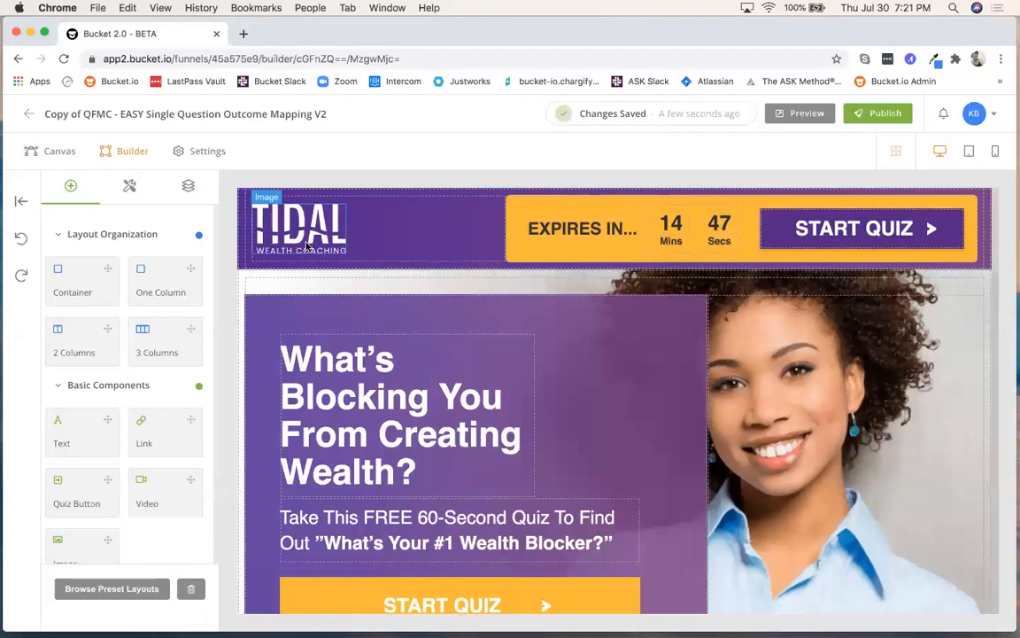
pyautogui.doubleClick(299, 235)
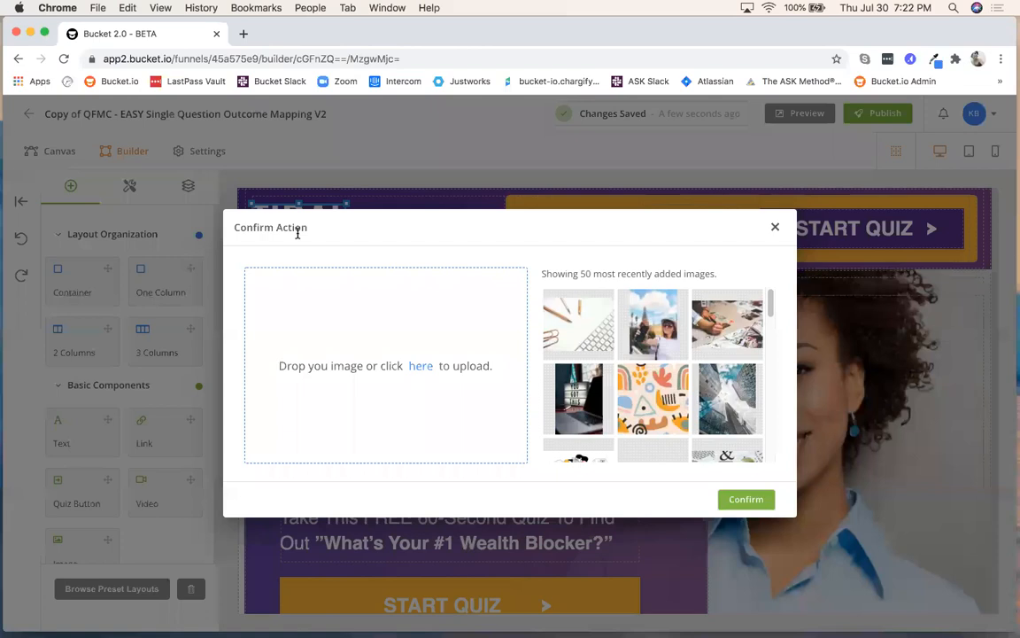
pyautogui.scroll(-3, 653, 366)
pyautogui.scroll(-5, 653, 365)
pyautogui.scroll(5, 653, 366)
pyautogui.scroll(-4, 705, 385)
pyautogui.scroll(1, 654, 364)
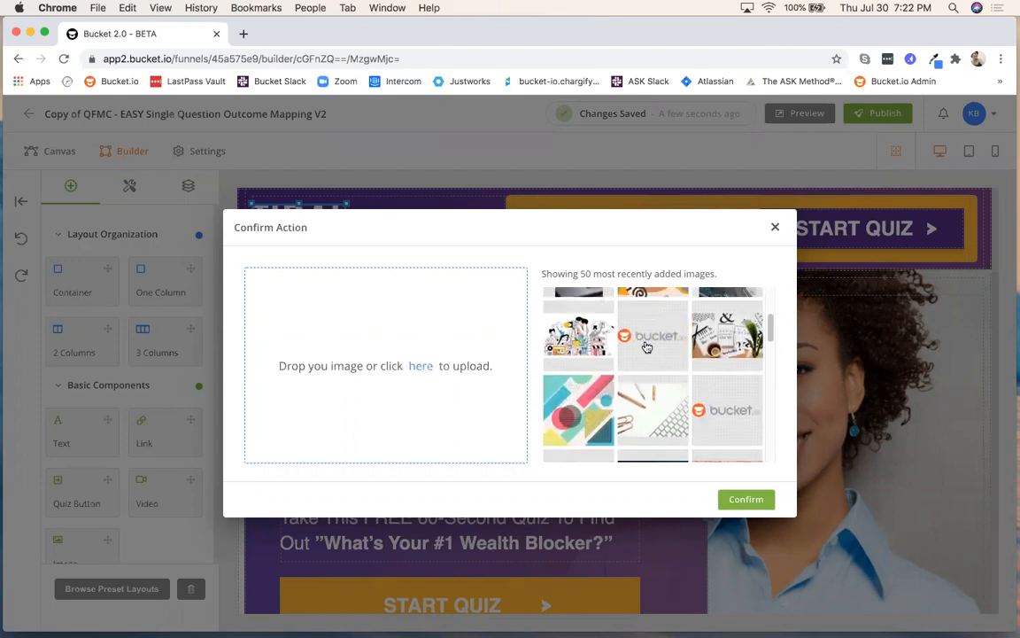
pyautogui.click(648, 337)
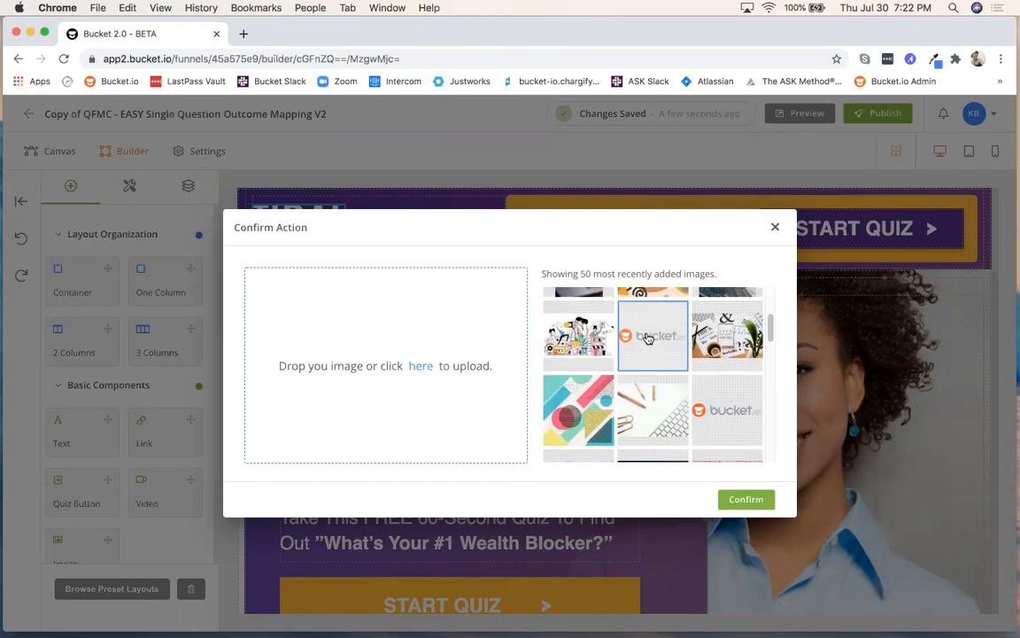
pyautogui.click(748, 501)
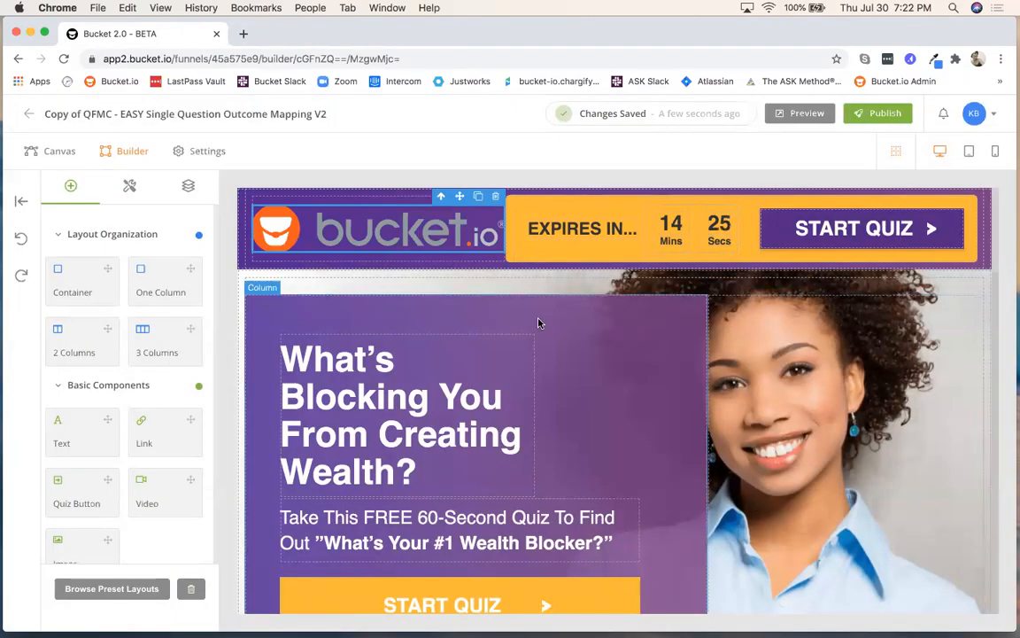
pyautogui.click(388, 232)
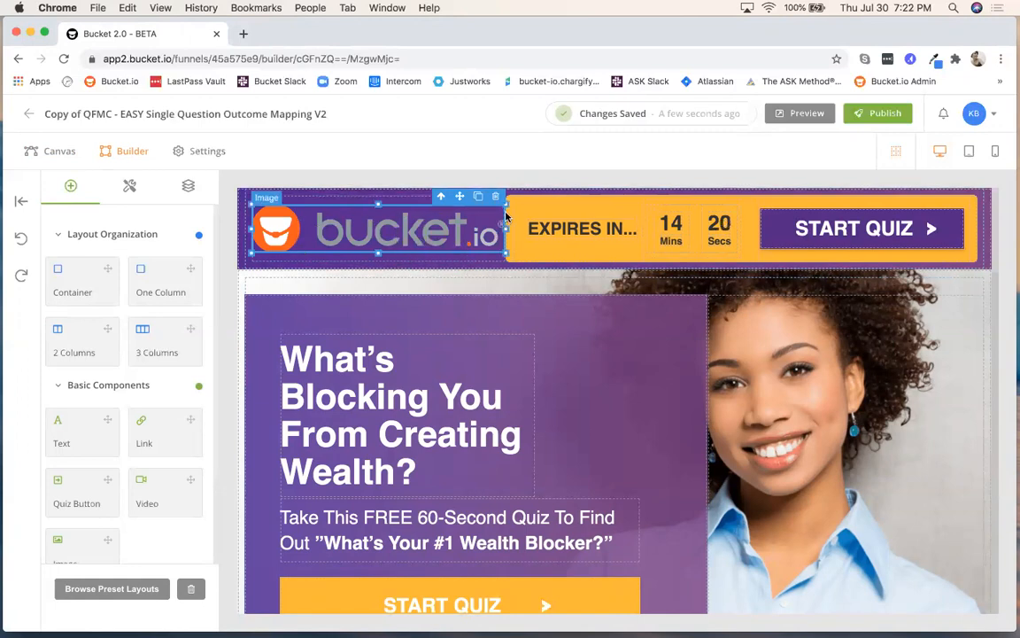
pyautogui.moveTo(504, 204); pyautogui.dragTo(428, 230)
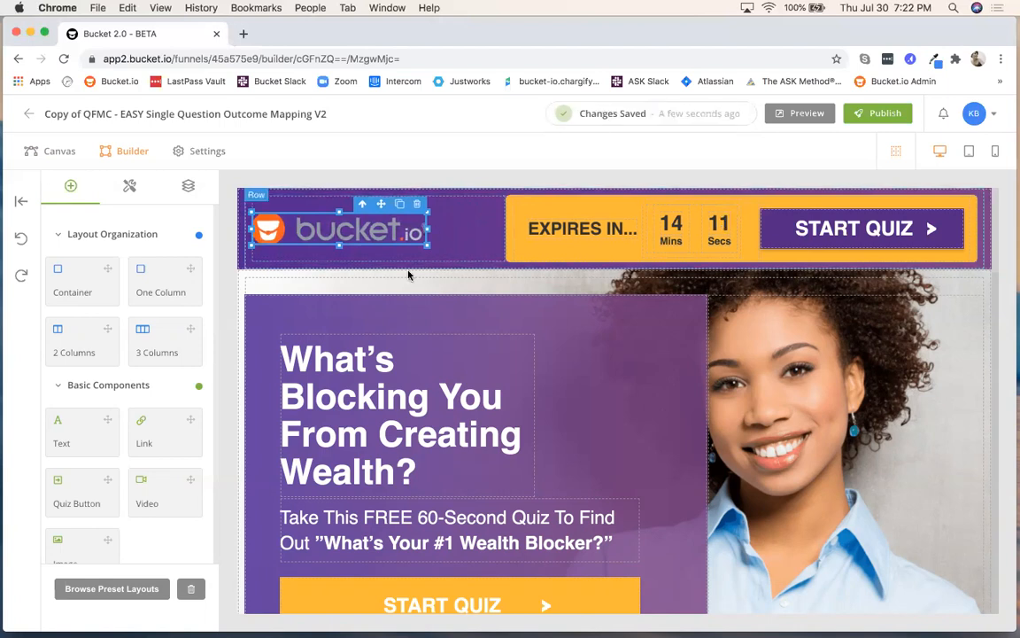
# Remove the purple background image layer from the header row
pyautogui.click(240, 256)
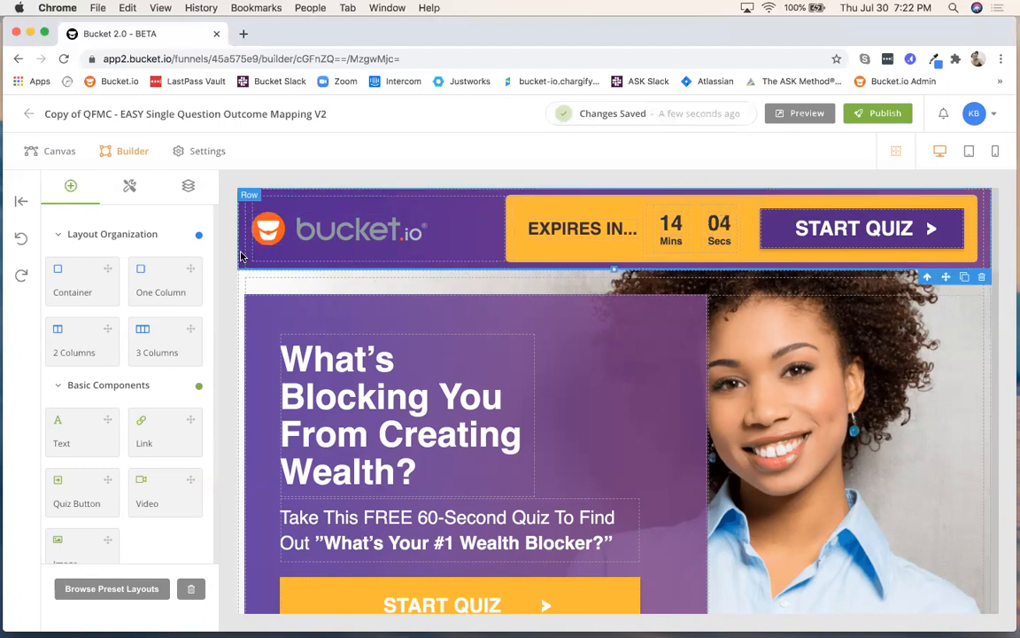
pyautogui.click(129, 184)
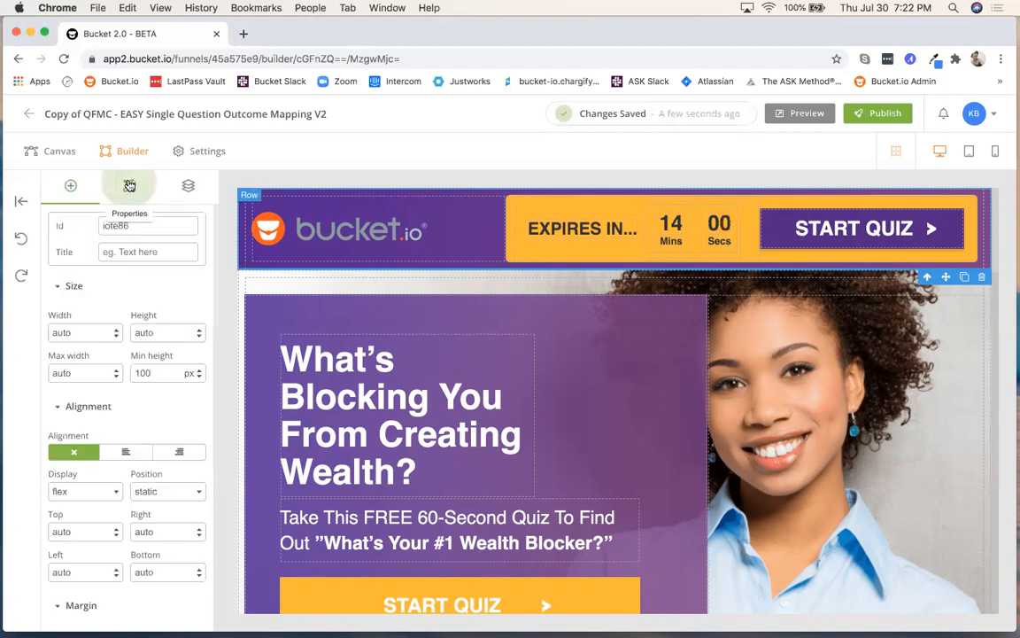
pyautogui.scroll(-5, 149, 292)
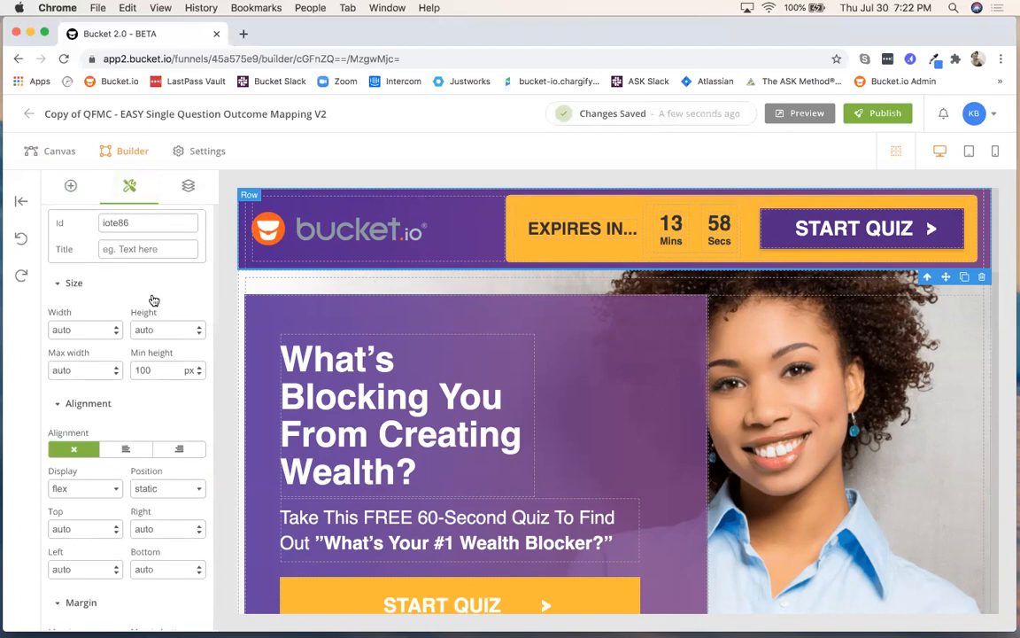
pyautogui.scroll(-6, 150, 293)
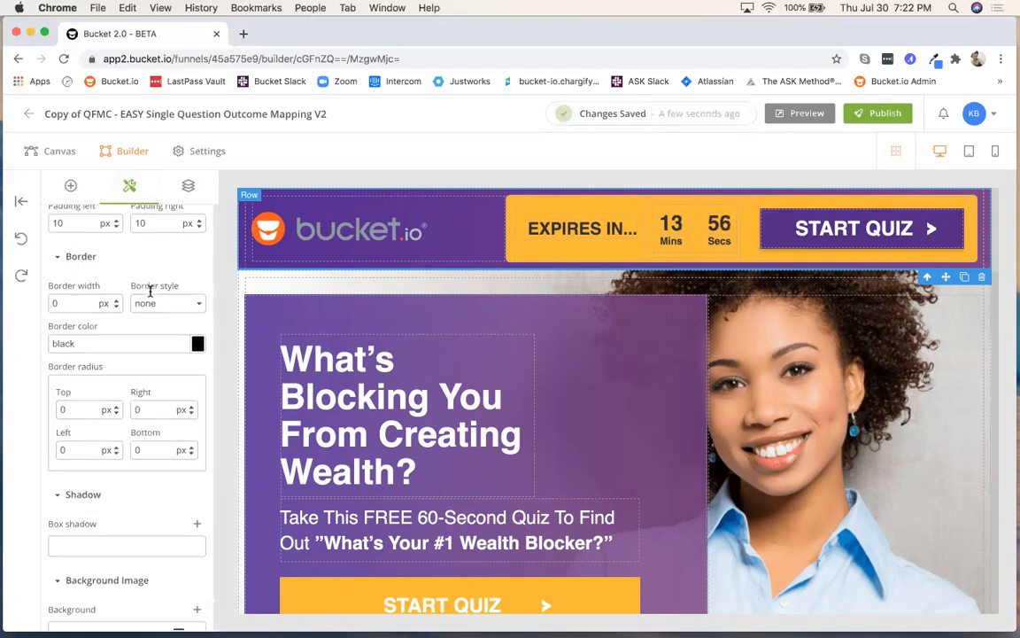
pyautogui.scroll(-5, 150, 292)
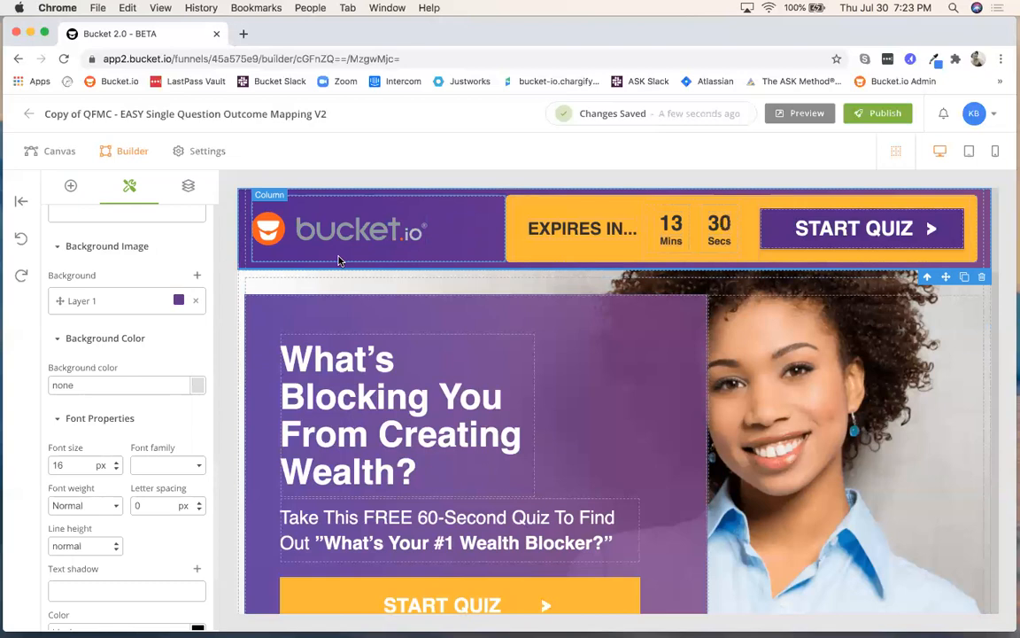
pyautogui.click(197, 303)
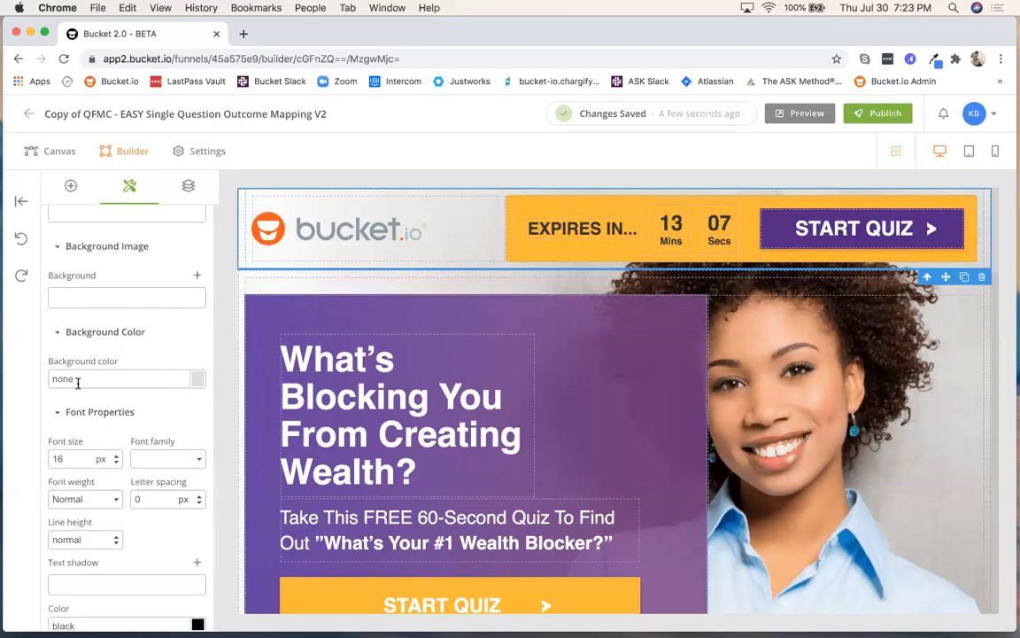
# Give the header row a semi-transparent light grey background colour, rgba(208,199,199,0.31)
pyautogui.moveTo(75, 378); pyautogui.dragTo(50, 379)
pyautogui.click(196, 379)
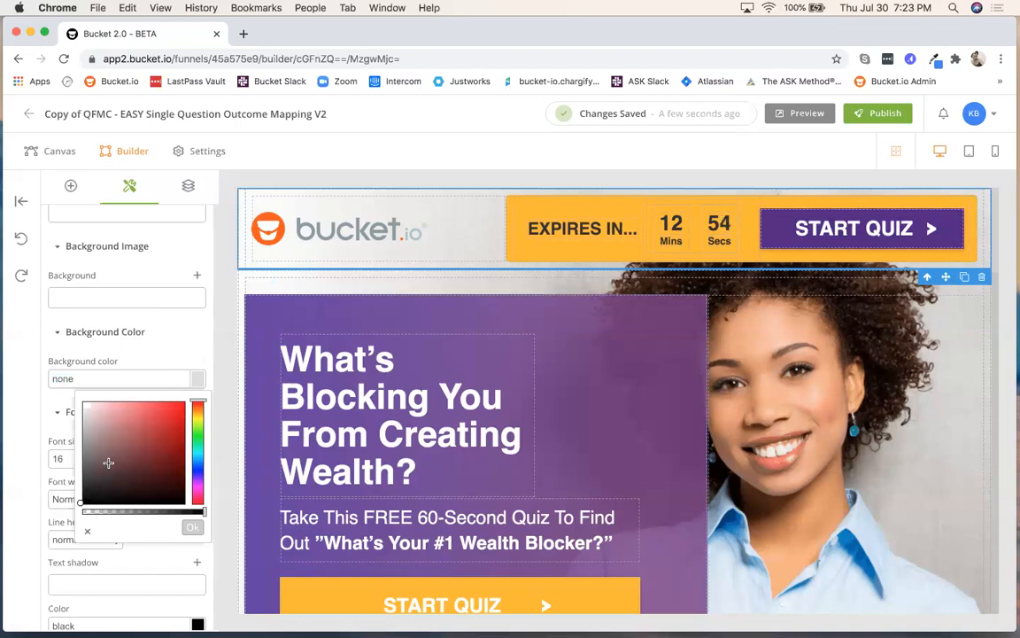
pyautogui.moveTo(199, 401); pyautogui.dragTo(166, 372)
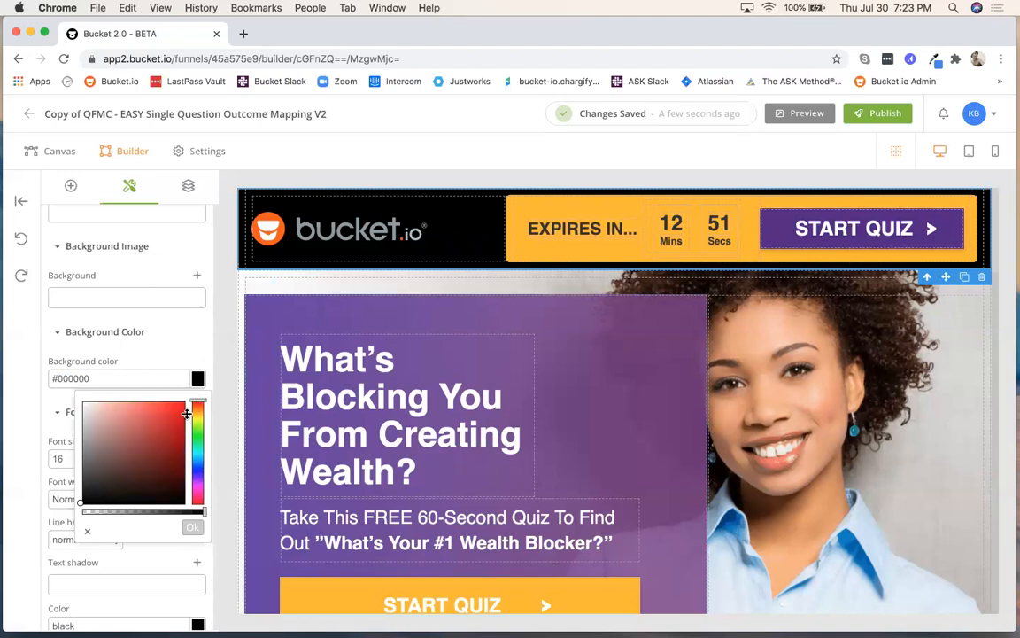
pyautogui.click(87, 440)
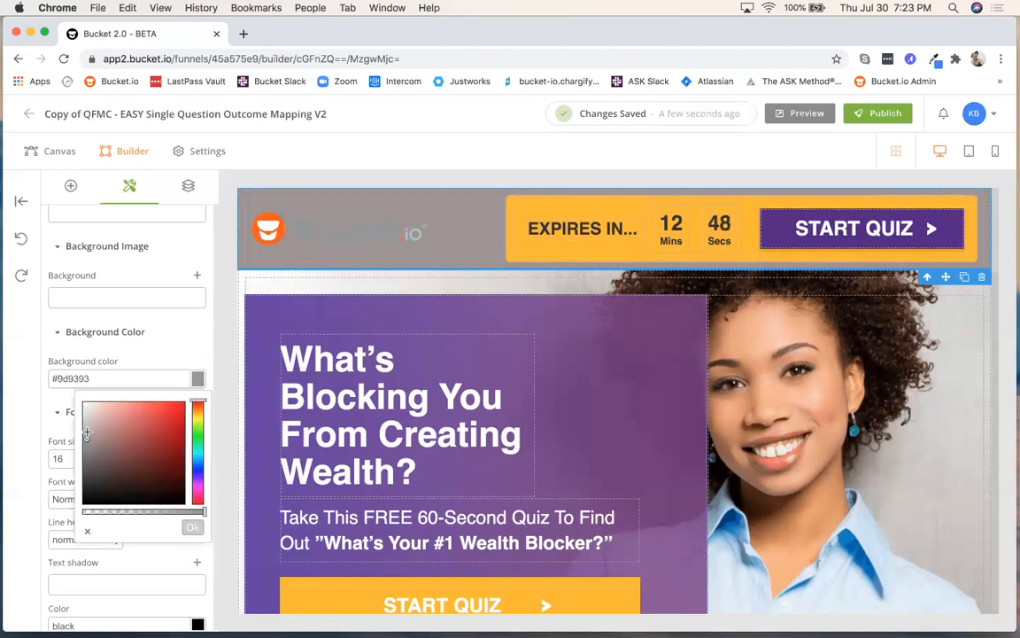
pyautogui.click(87, 430)
pyautogui.click(86, 419)
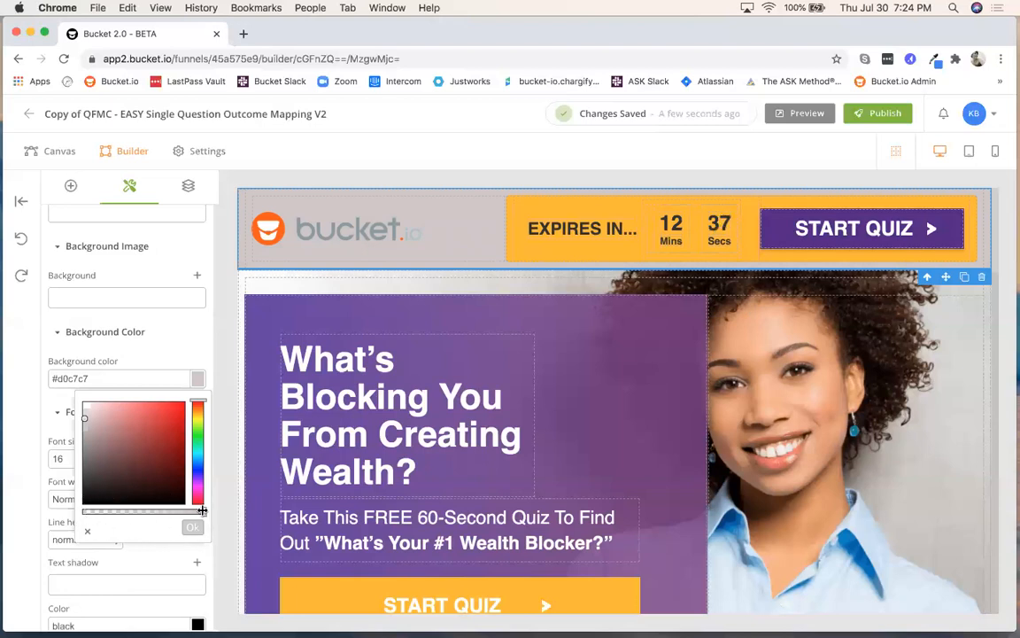
pyautogui.moveTo(202, 510); pyautogui.dragTo(119, 511)
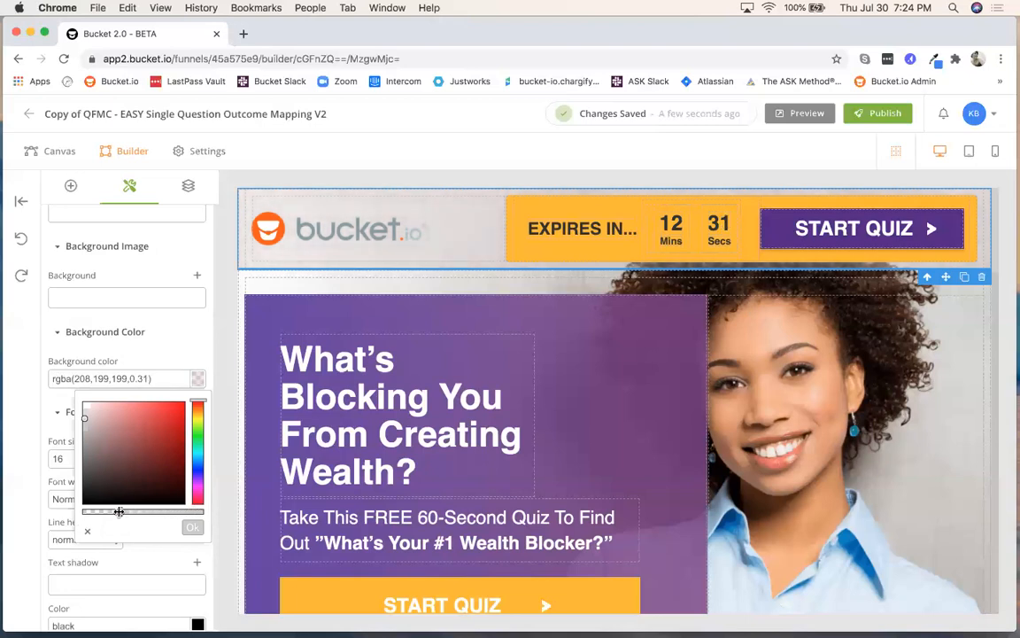
# Change the background colour of the header's countdown column to grey, #a6a39f
pyautogui.click(509, 256)
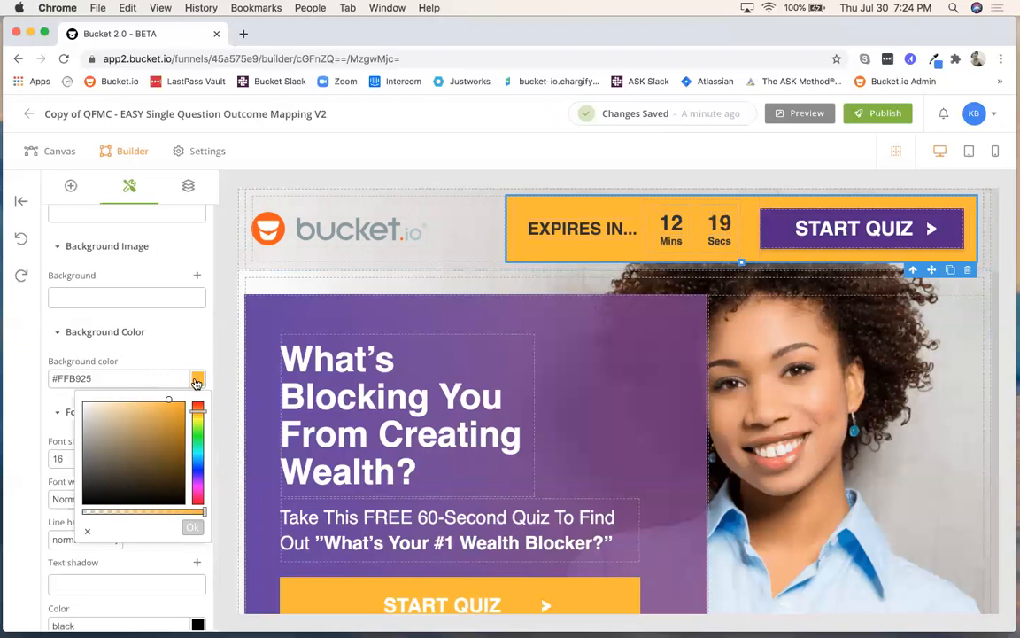
pyautogui.click(84, 437)
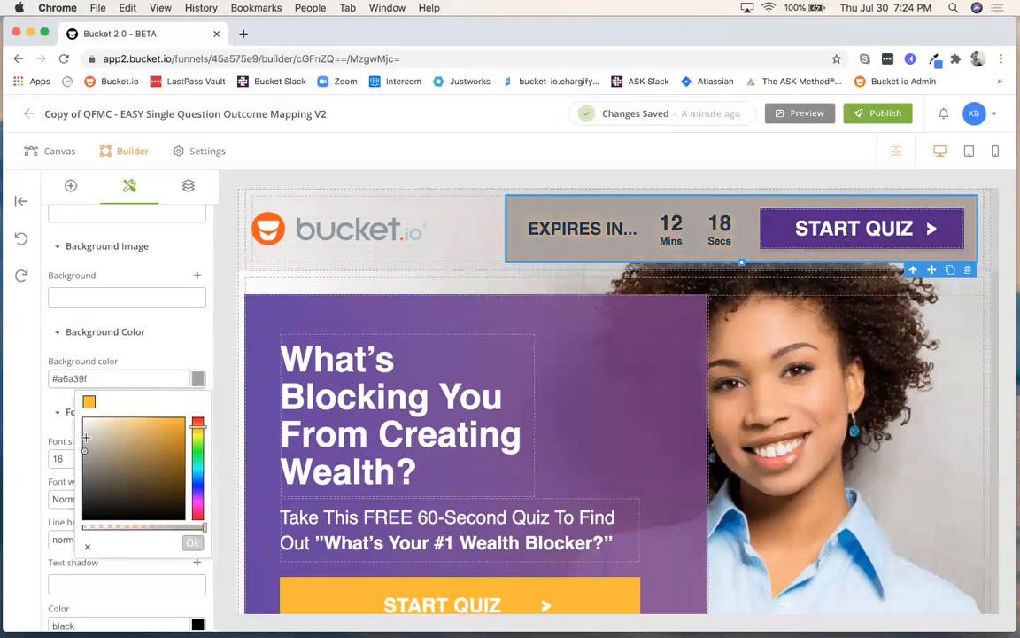
pyautogui.click(345, 255)
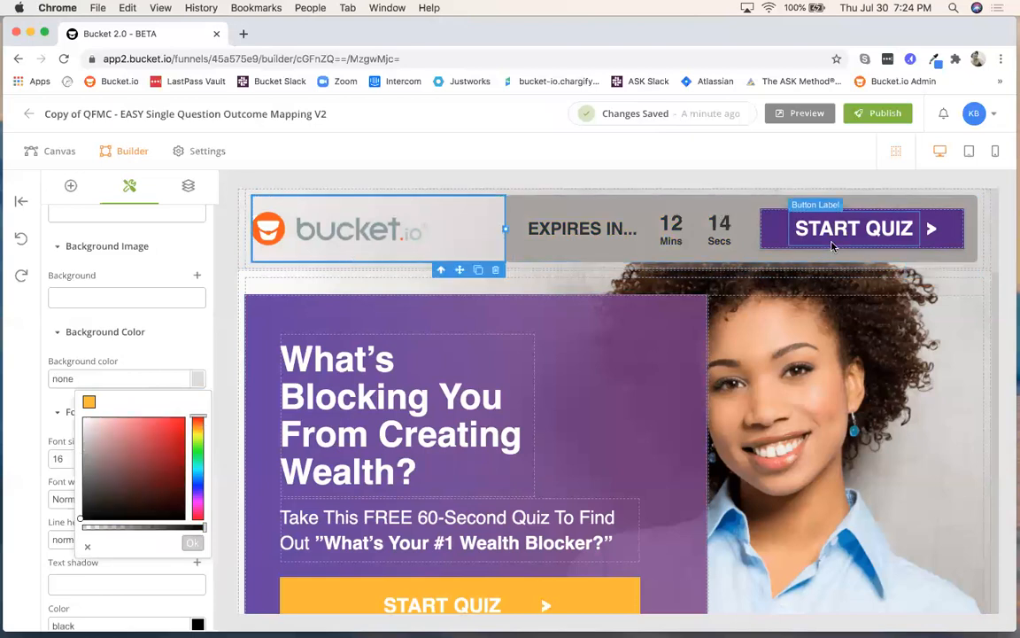
# Change the background colour of the header's START QUIZ button to pale lilac grey, #cec8d5
pyautogui.click(772, 240)
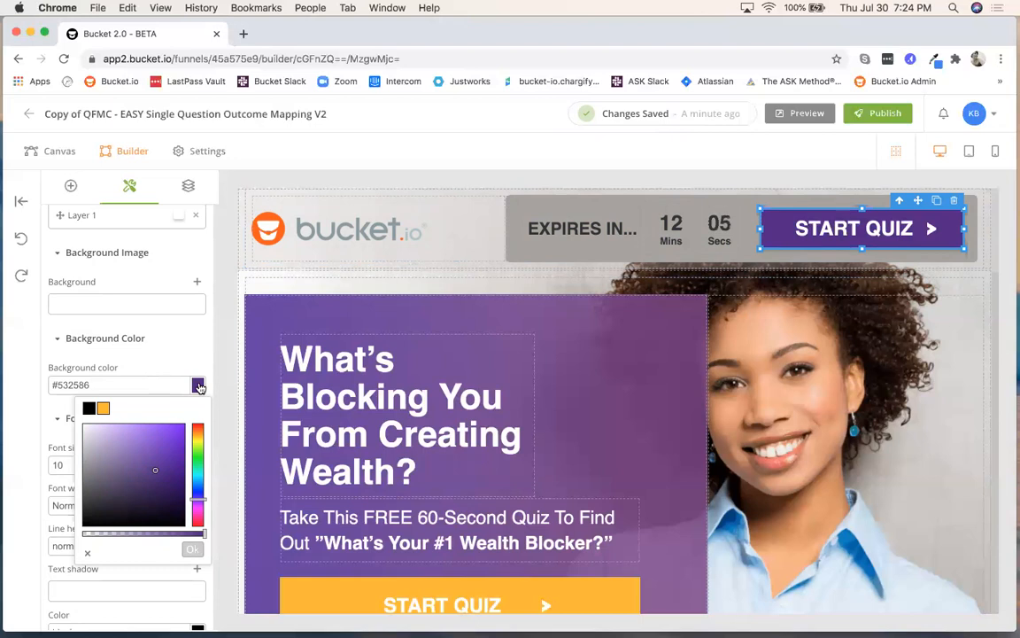
pyautogui.click(88, 440)
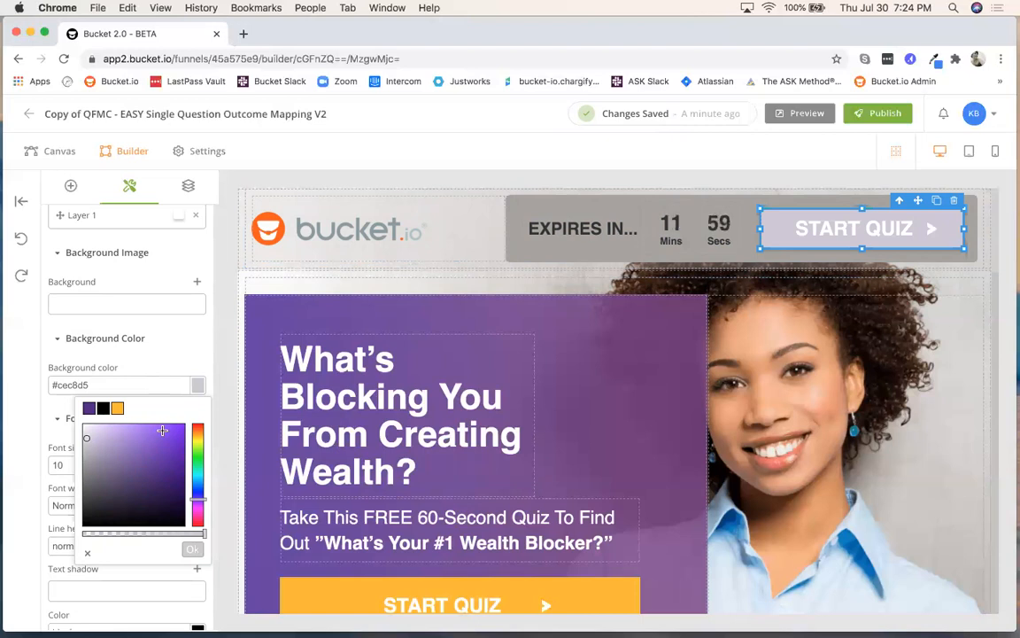
pyautogui.click(452, 245)
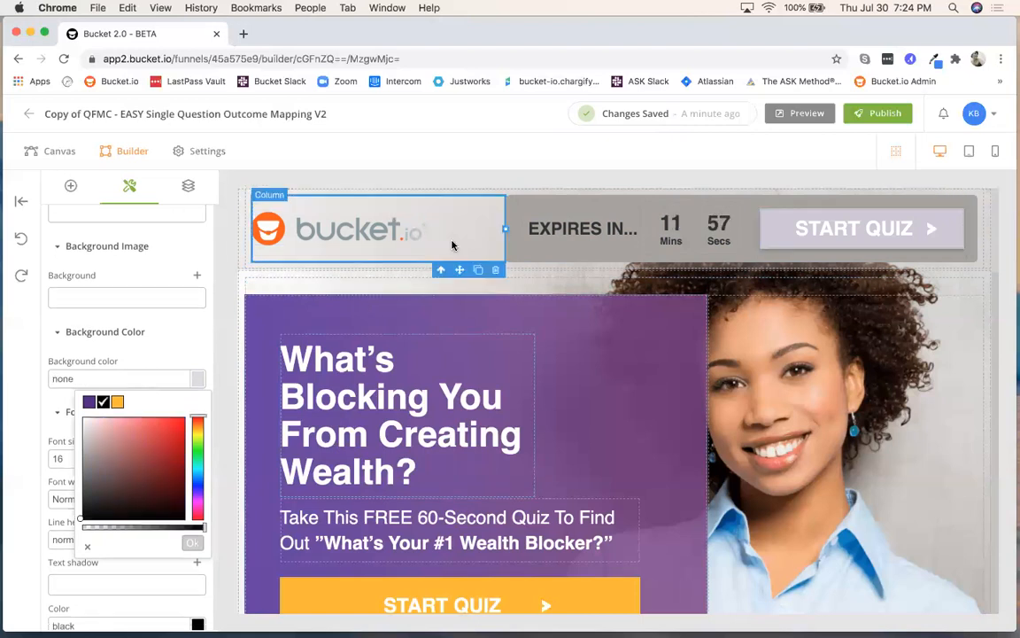
# Set the header's countdown timer to 10 minutes and its end text to "Sorry!"
pyautogui.click(645, 245)
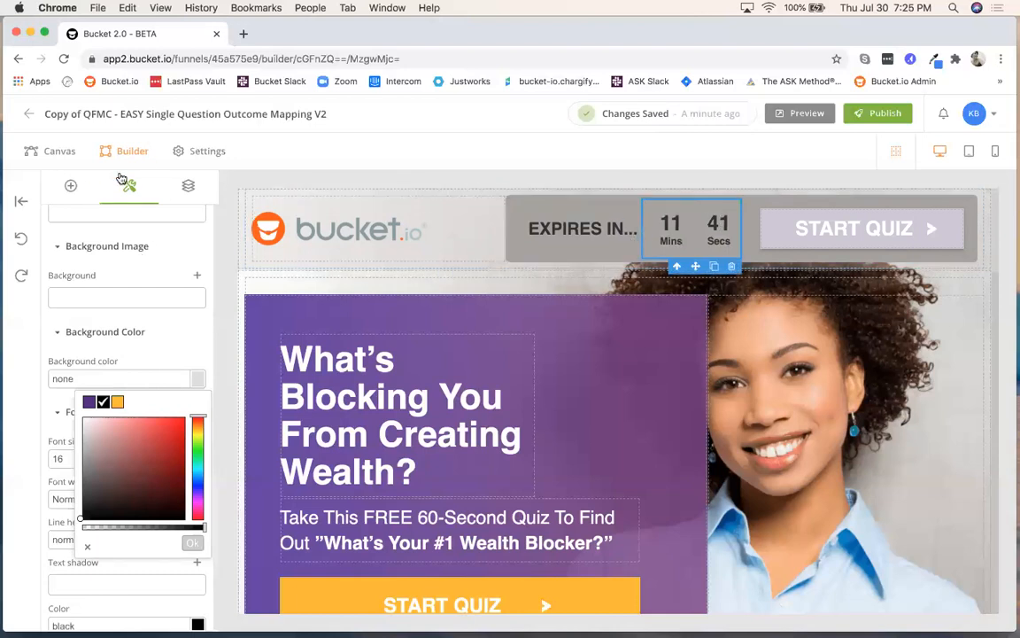
pyautogui.scroll(10, 172, 276)
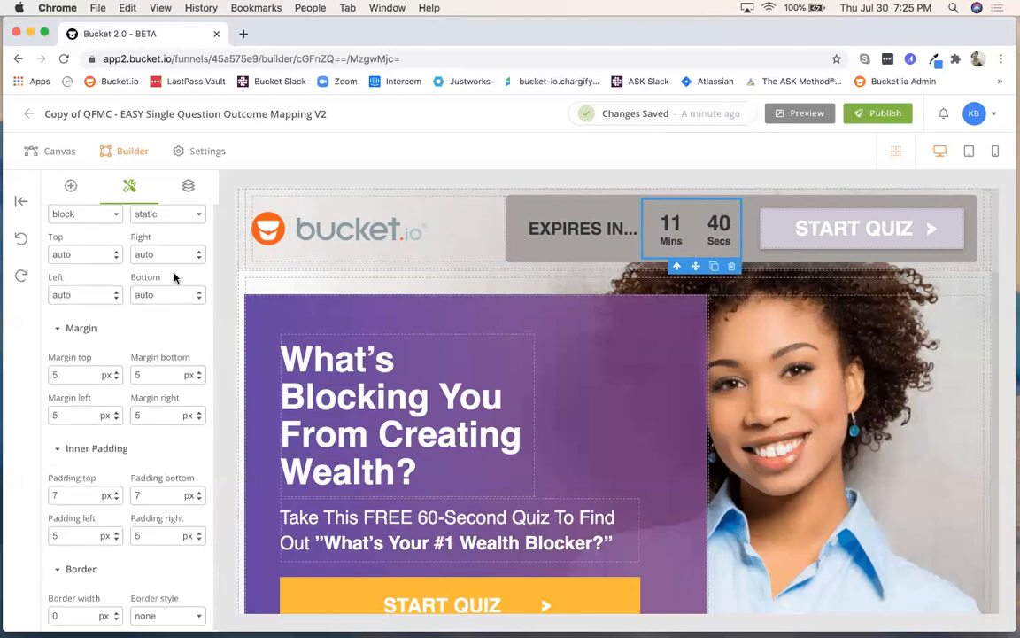
pyautogui.scroll(5, 175, 278)
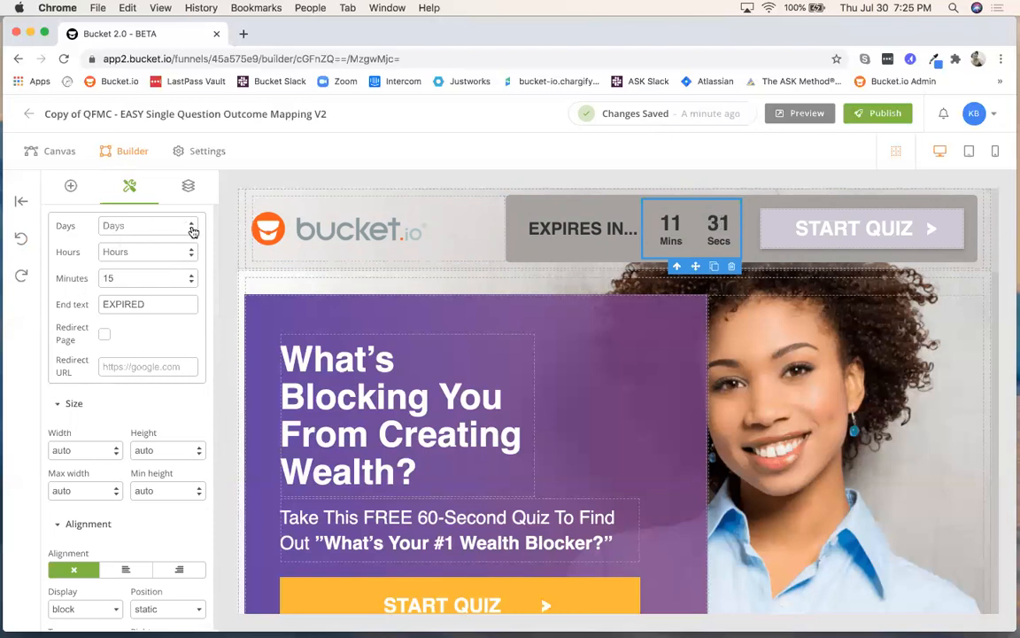
pyautogui.click(192, 282)
pyautogui.click(191, 282)
pyautogui.click(191, 282)
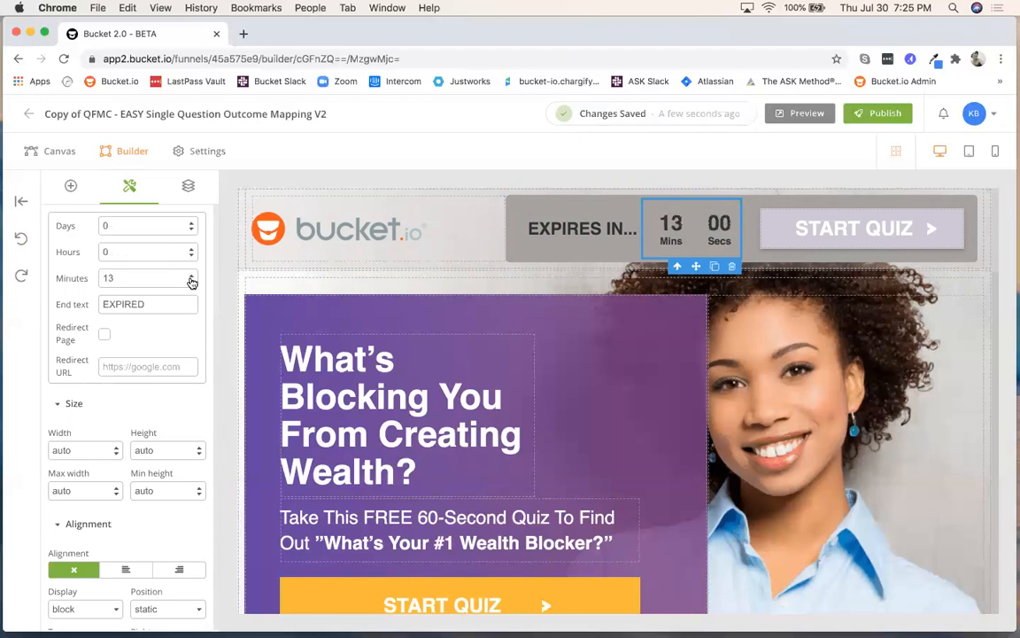
pyautogui.click(191, 281)
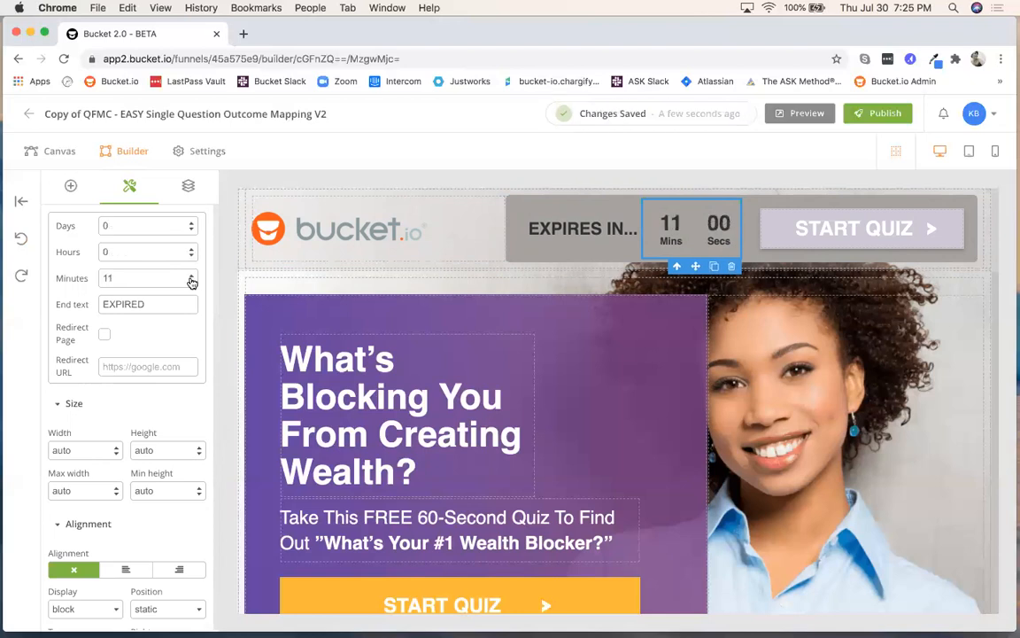
pyautogui.click(191, 282)
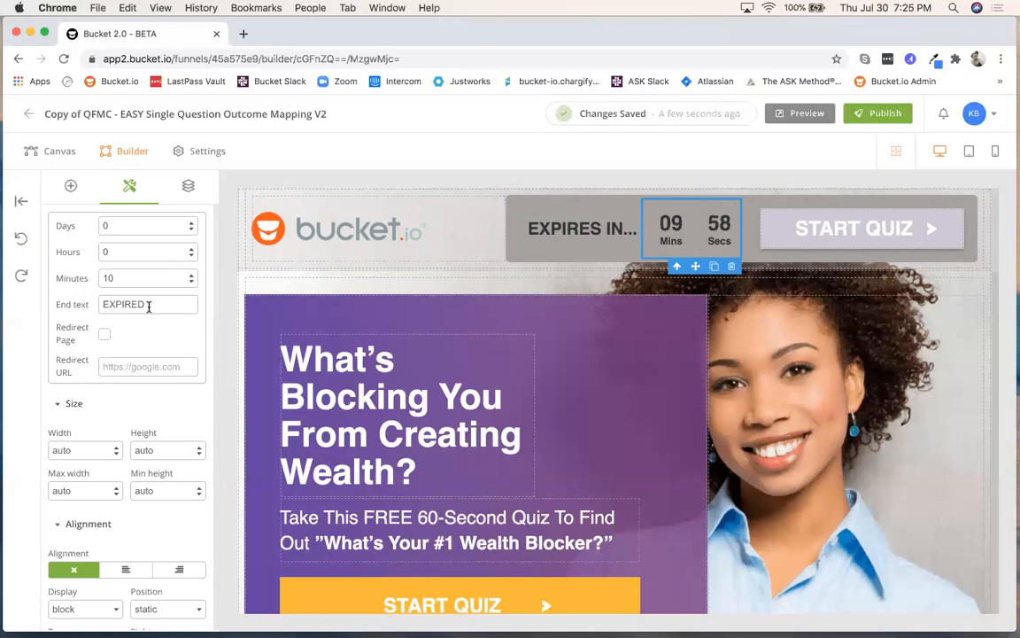
pyautogui.moveTo(139, 302); pyautogui.dragTo(79, 299)
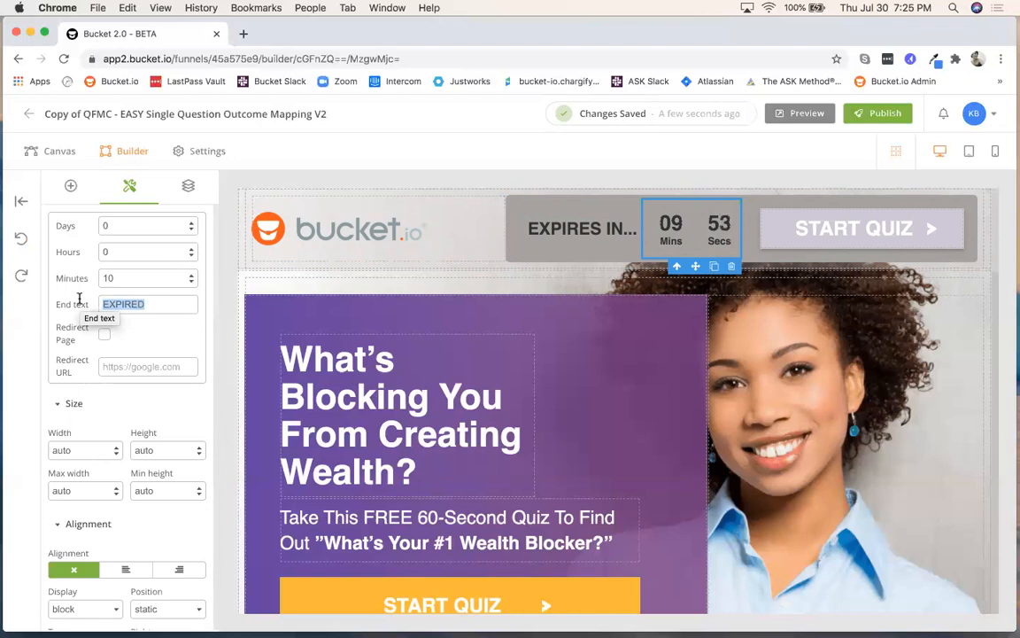
pyautogui.write('Sorry!')
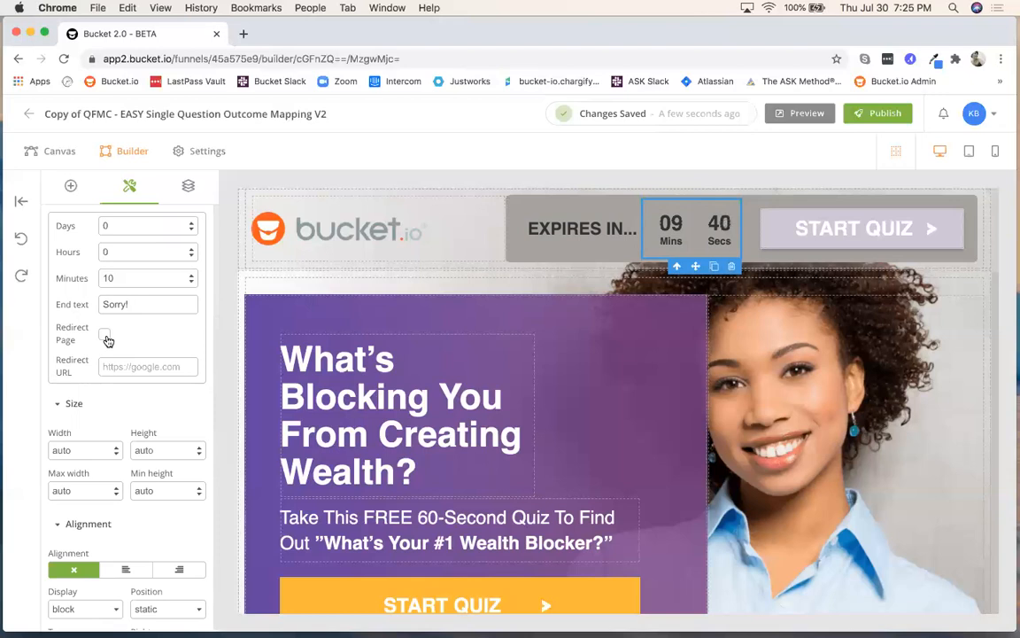
pyautogui.click(105, 335)
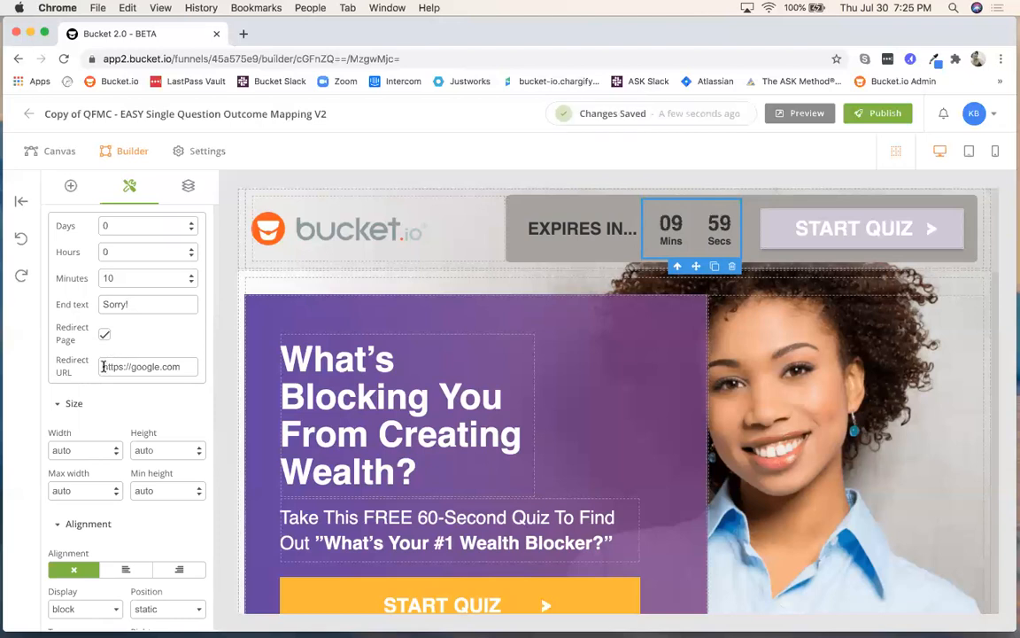
pyautogui.moveTo(103, 365); pyautogui.dragTo(187, 366)
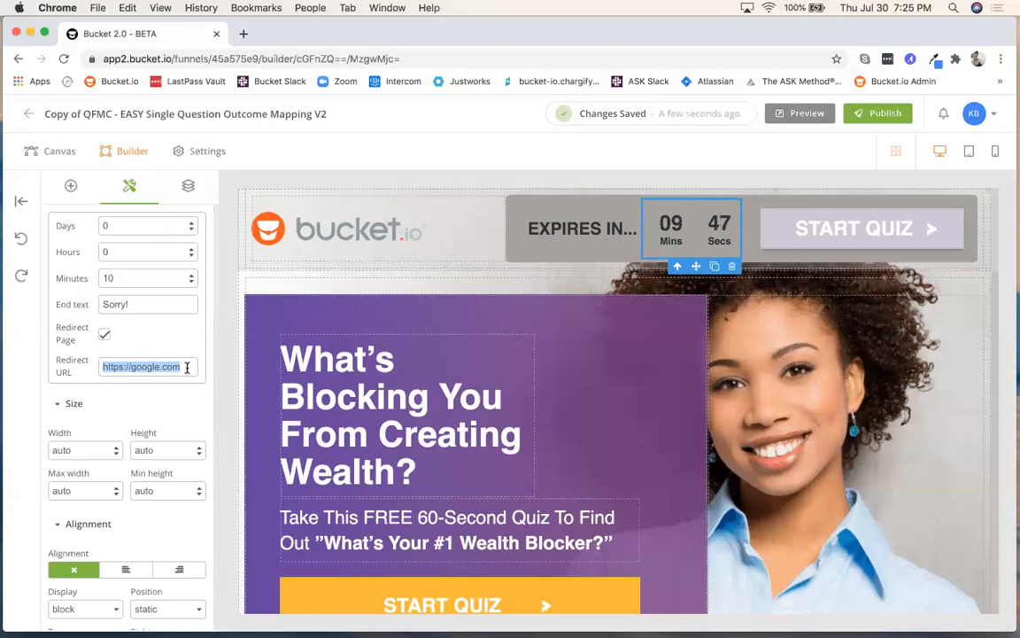
pyautogui.click(105, 334)
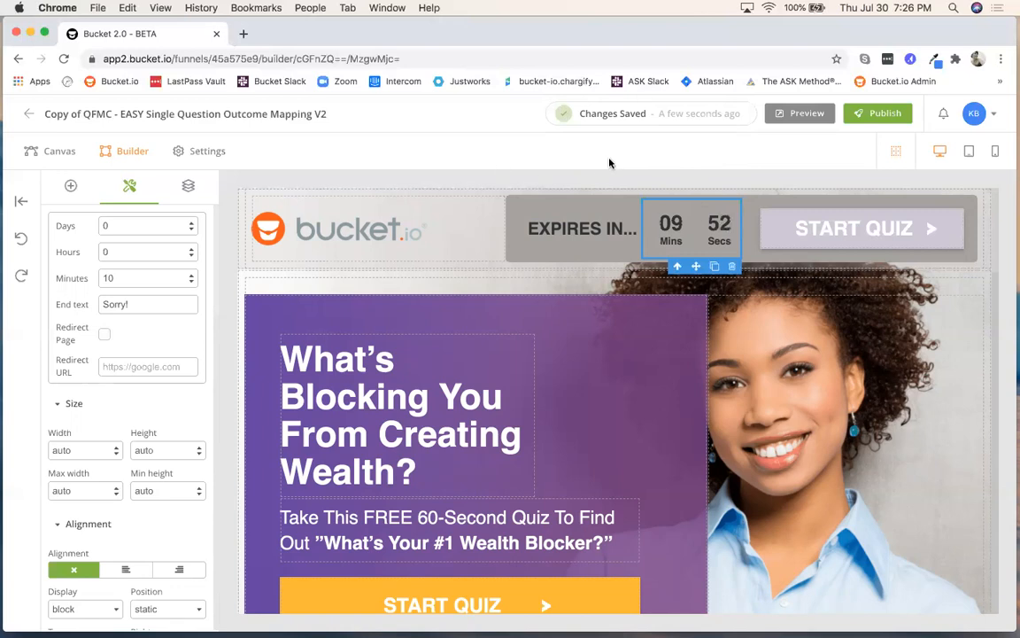
# Remove the purple background layer from the hero section's headline column
pyautogui.scroll(-2, 847, 400)
pyautogui.scroll(-3, 847, 400)
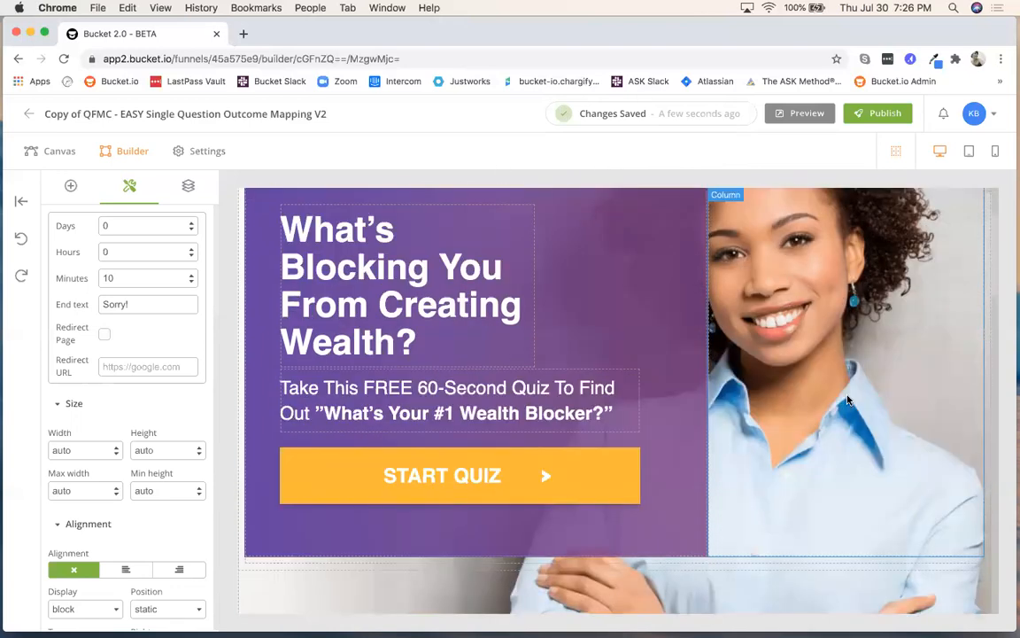
pyautogui.scroll(-1, 850, 397)
pyautogui.scroll(4, 850, 397)
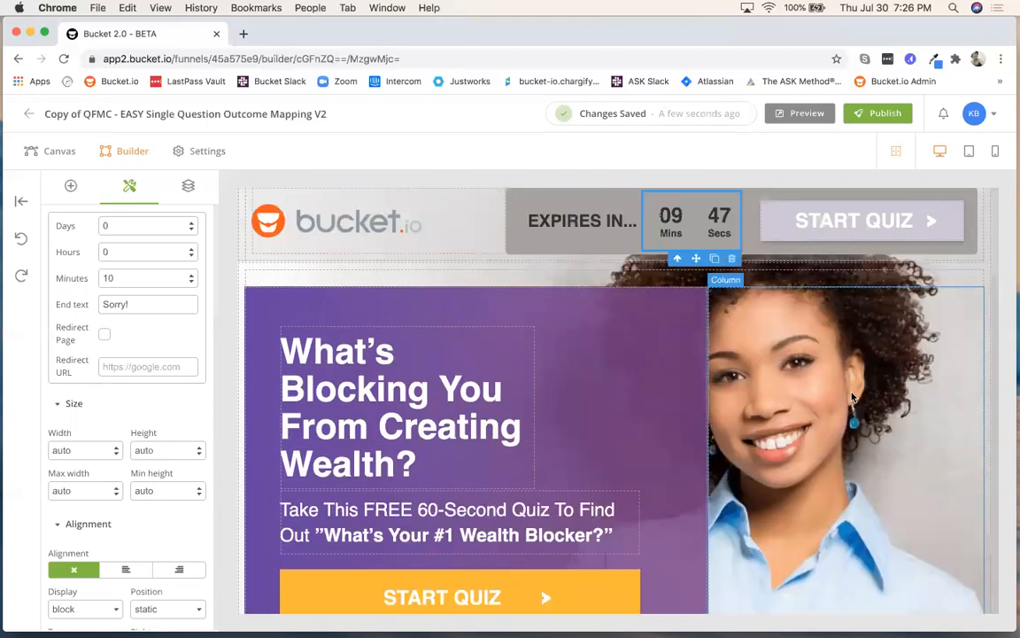
pyautogui.scroll(-2, 538, 282)
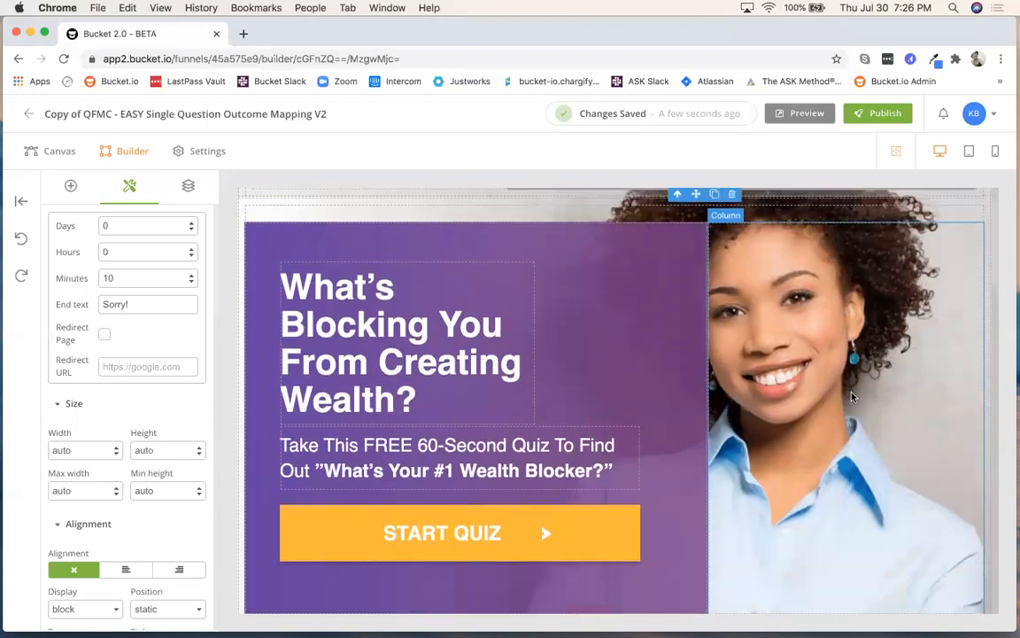
pyautogui.click(596, 326)
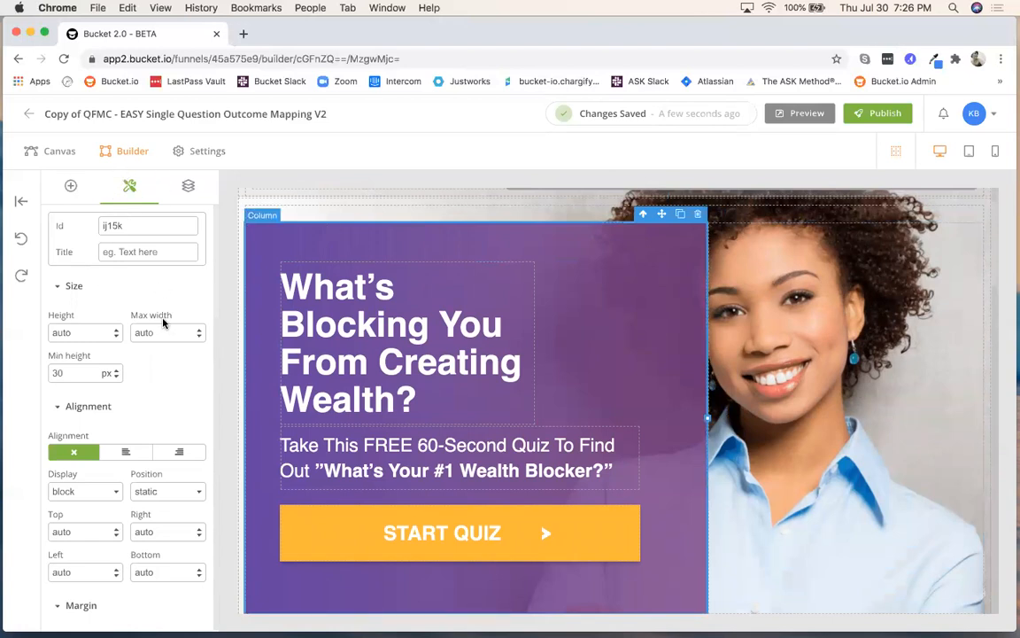
pyautogui.scroll(-10, 147, 380)
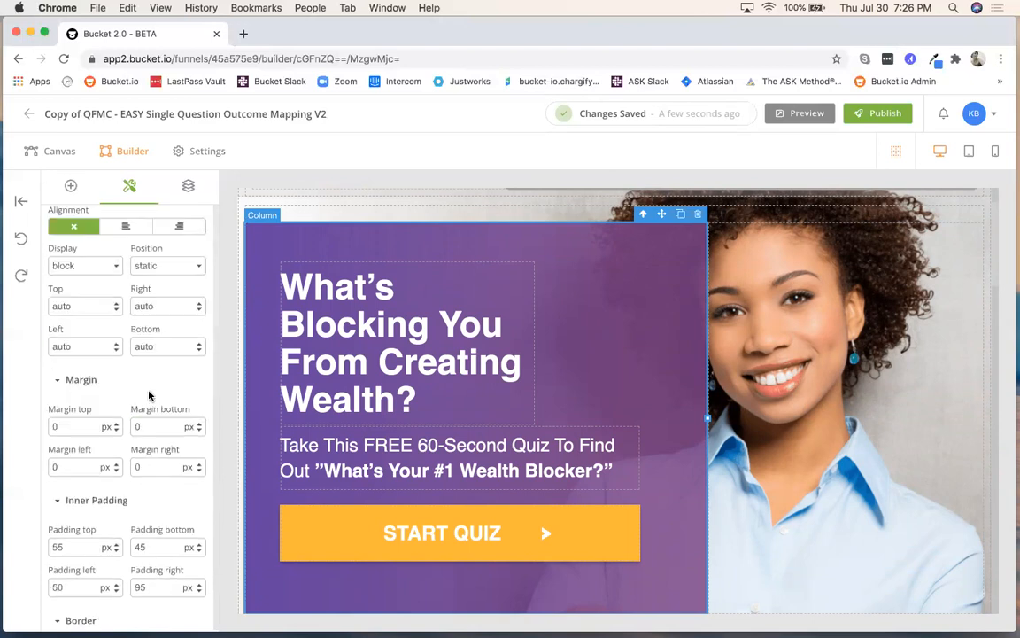
pyautogui.scroll(-1, 148, 392)
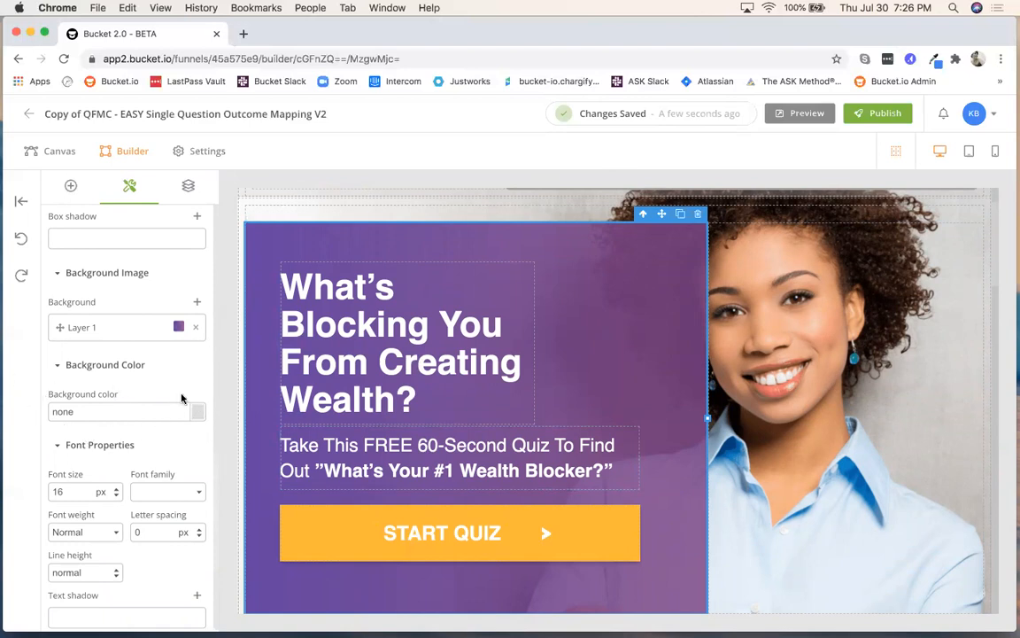
pyautogui.click(197, 328)
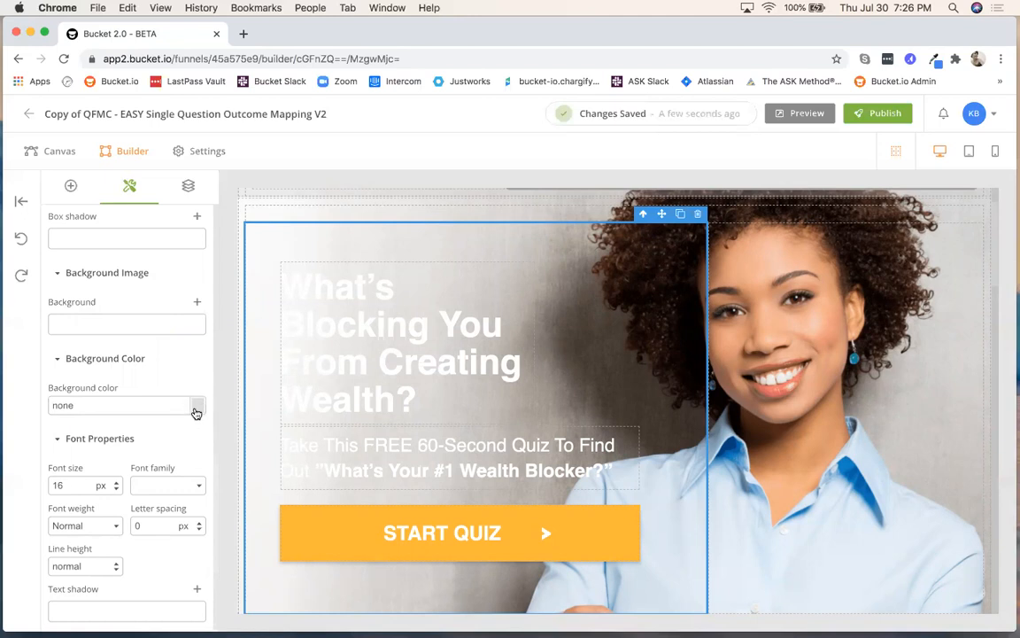
# Give the hero's headline column a semi-transparent warm grey background colour, rgba(164,153,153,0.59)
pyautogui.click(195, 408)
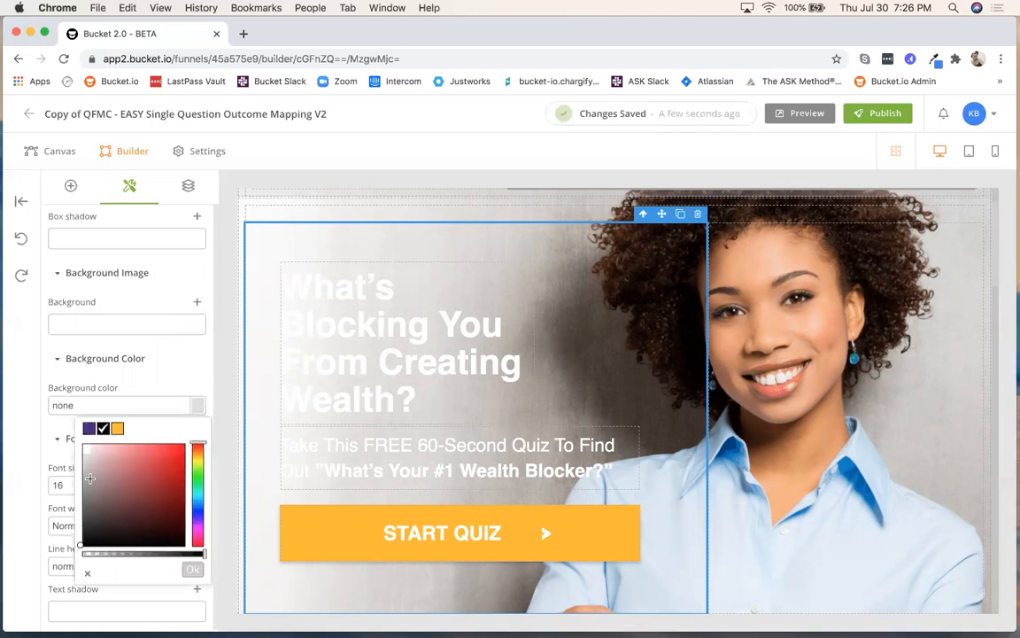
pyautogui.click(88, 478)
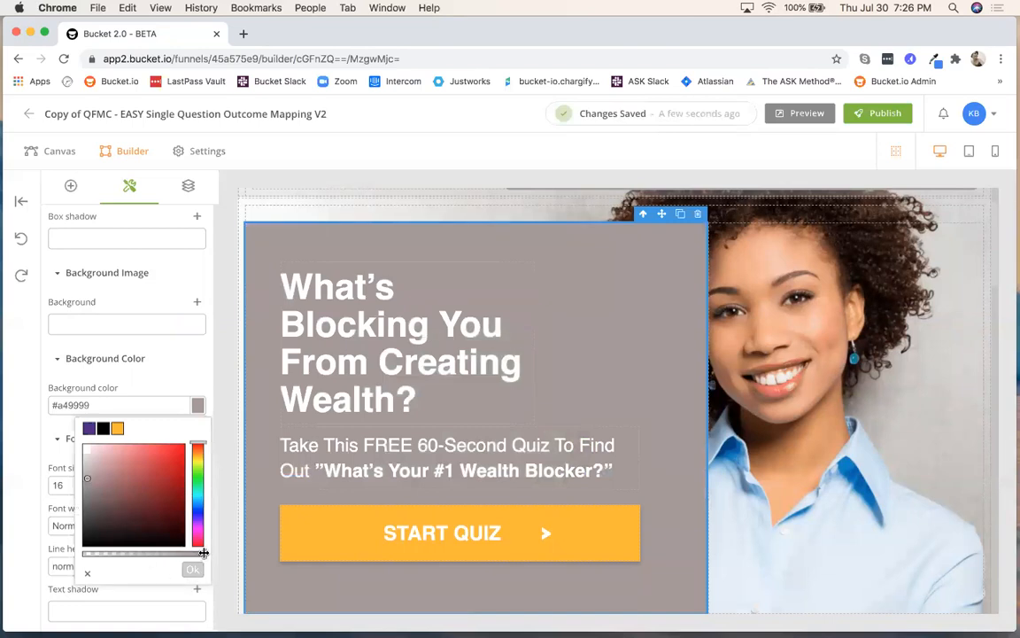
pyautogui.moveTo(181, 553); pyautogui.dragTo(153, 548)
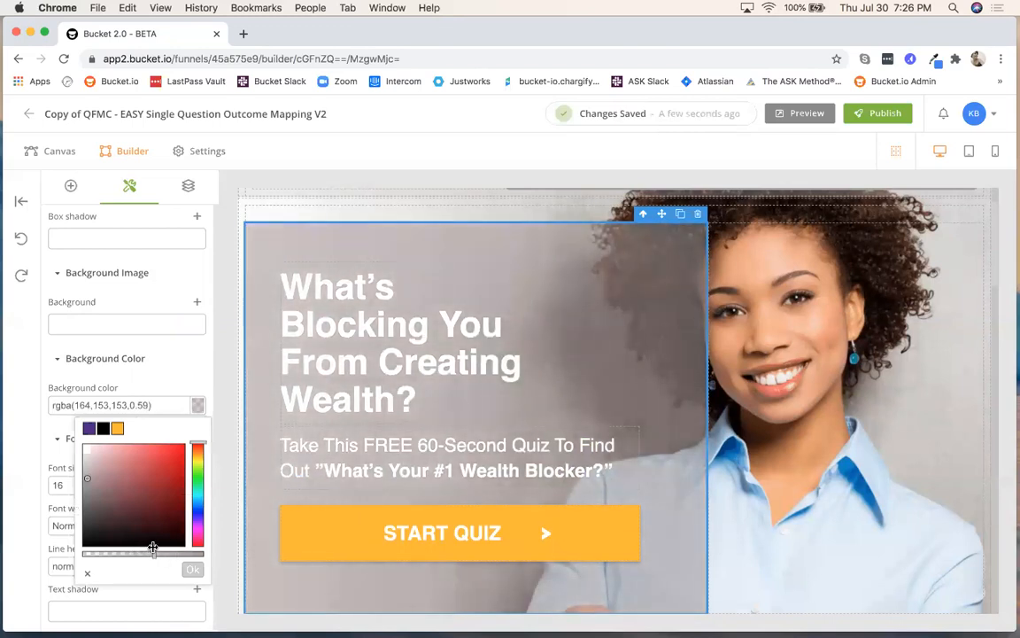
# Replace the hero headline with "New text here!" and centre-align it
pyautogui.doubleClick(354, 327)
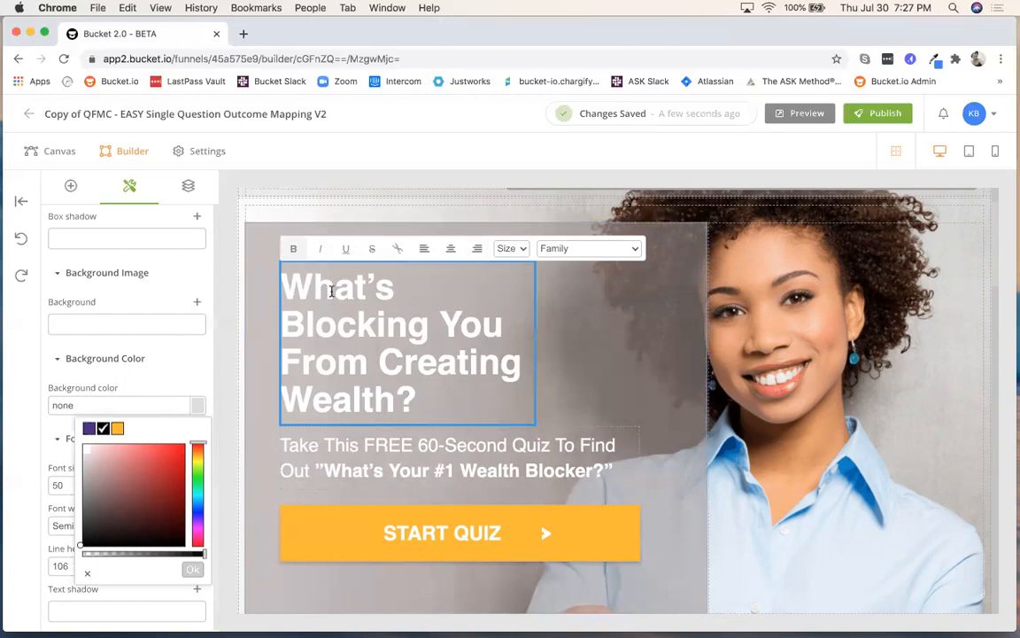
pyautogui.moveTo(414, 400); pyautogui.dragTo(287, 284)
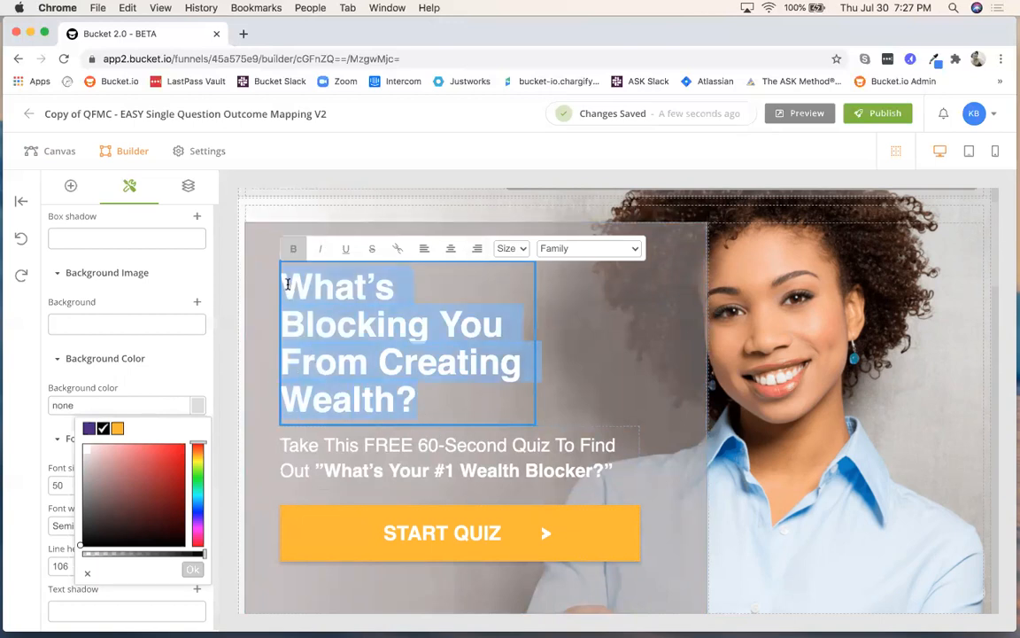
pyautogui.write('New text here!')
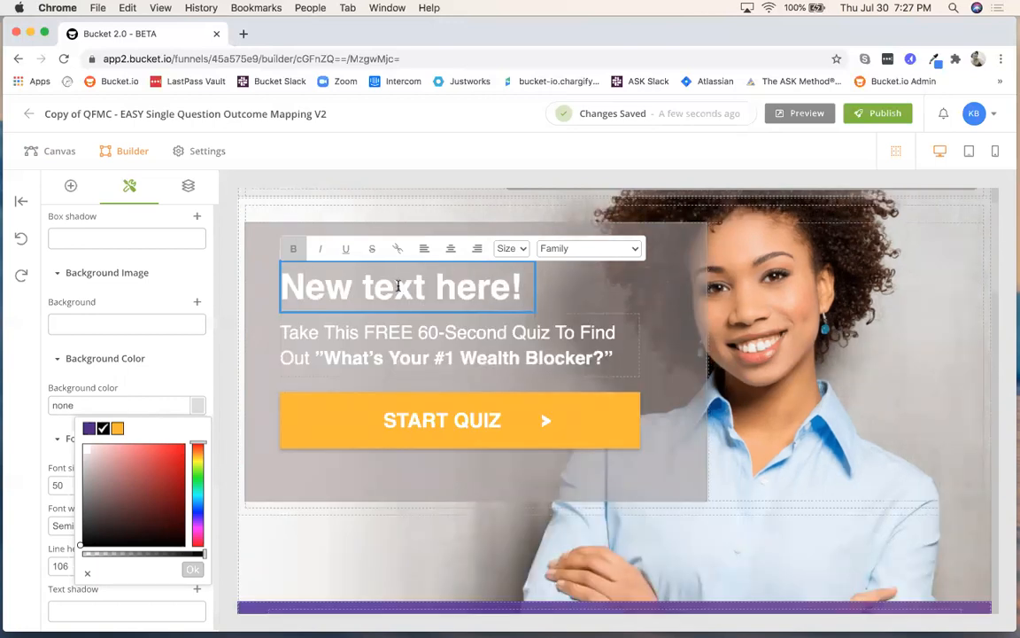
pyautogui.moveTo(515, 289); pyautogui.dragTo(280, 285)
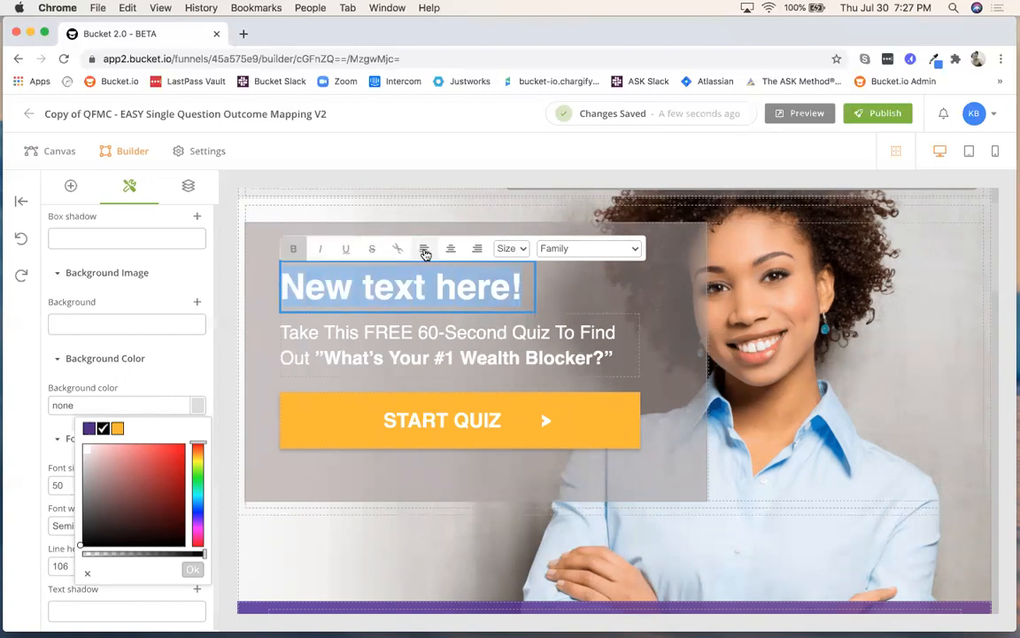
pyautogui.click(450, 249)
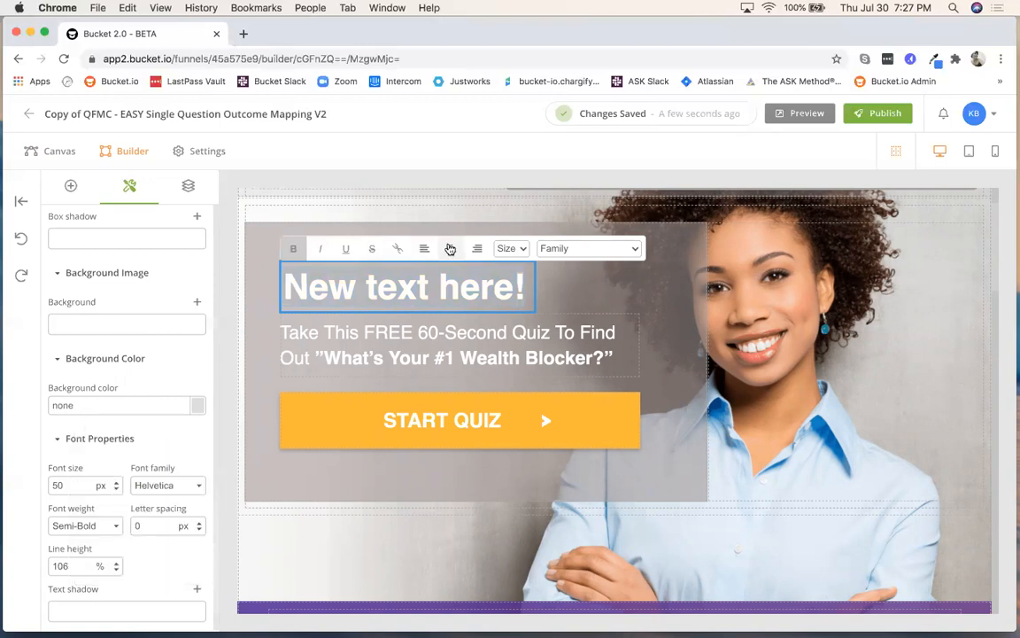
pyautogui.click(521, 248)
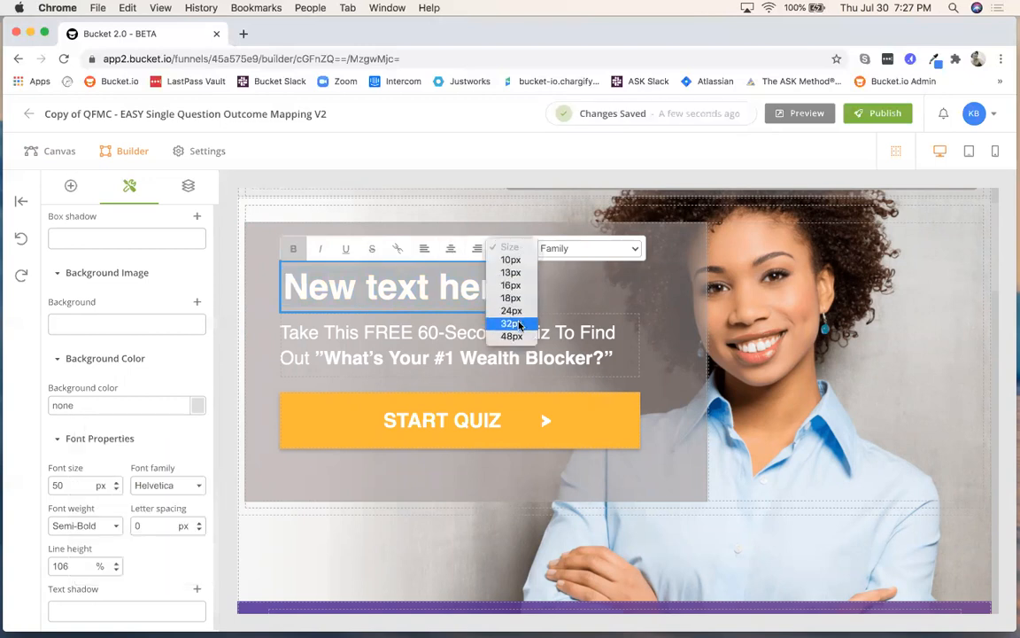
pyautogui.click(635, 253)
pyautogui.click(638, 250)
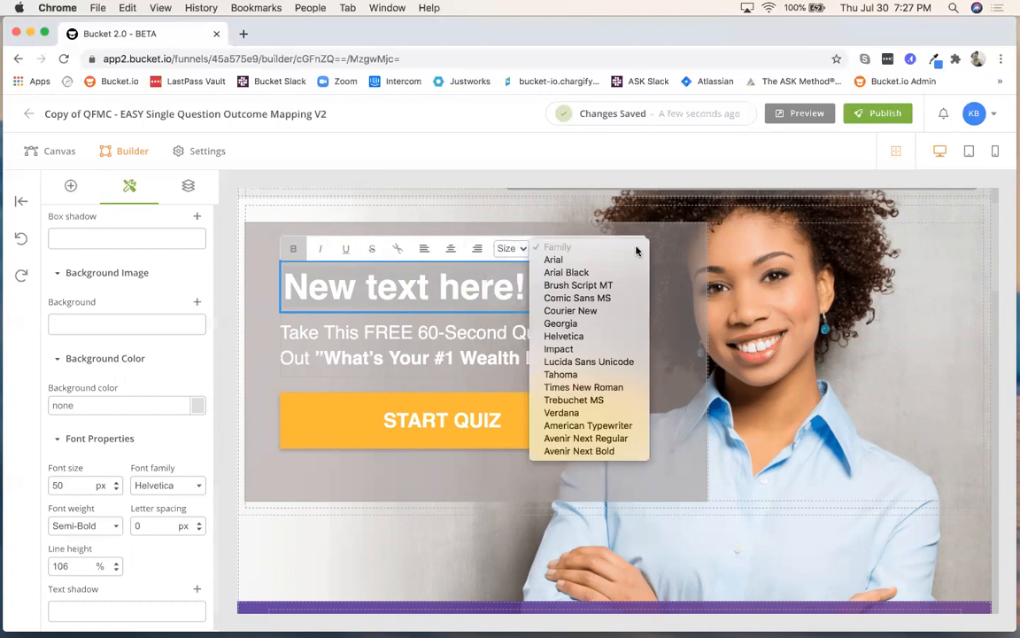
pyautogui.click(453, 289)
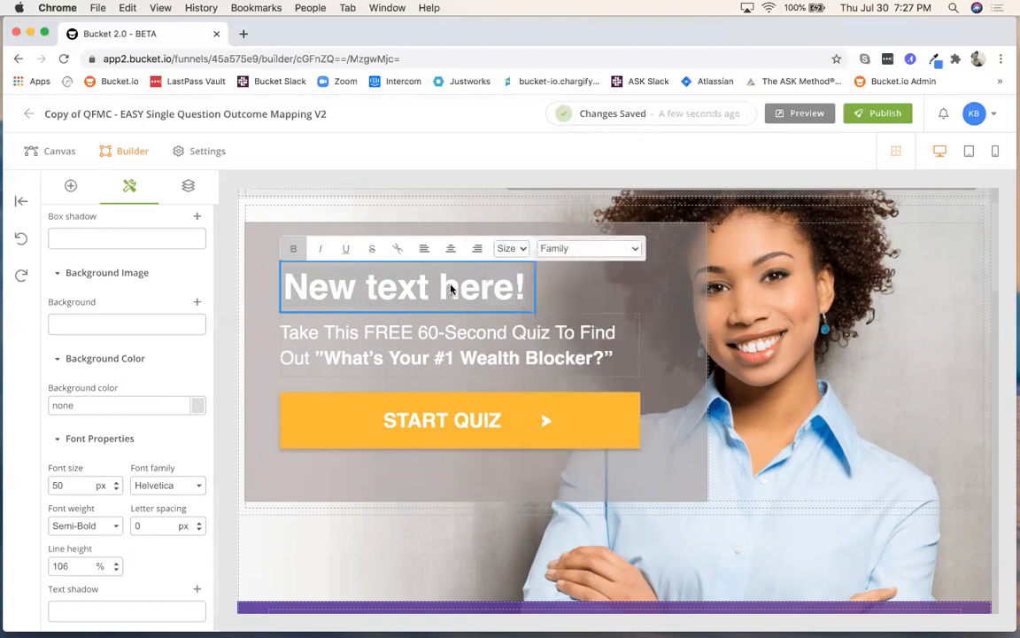
pyautogui.click(382, 342)
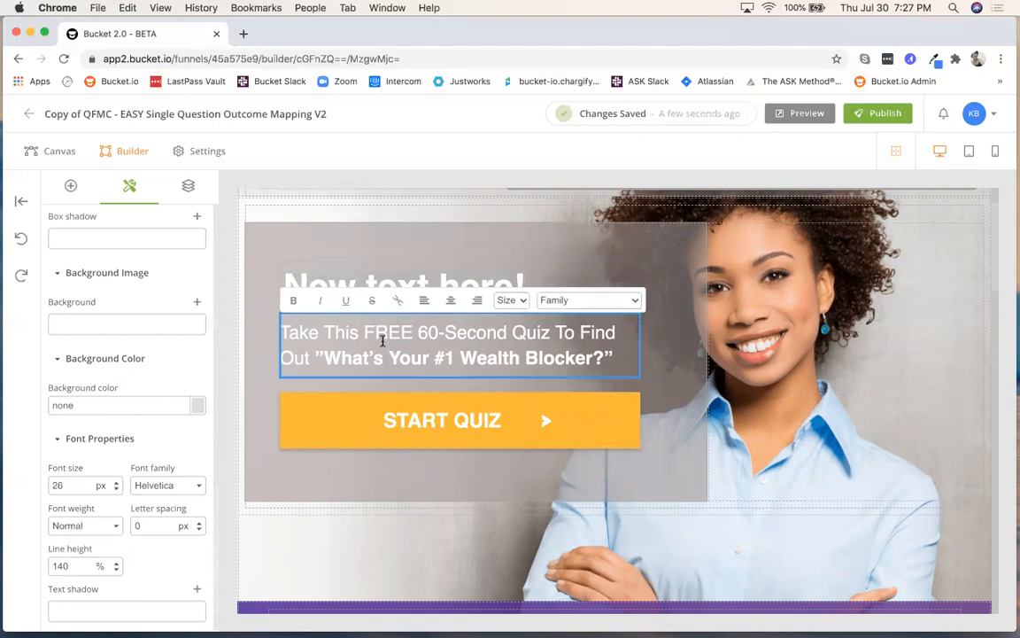
pyautogui.moveTo(618, 359); pyautogui.dragTo(249, 334)
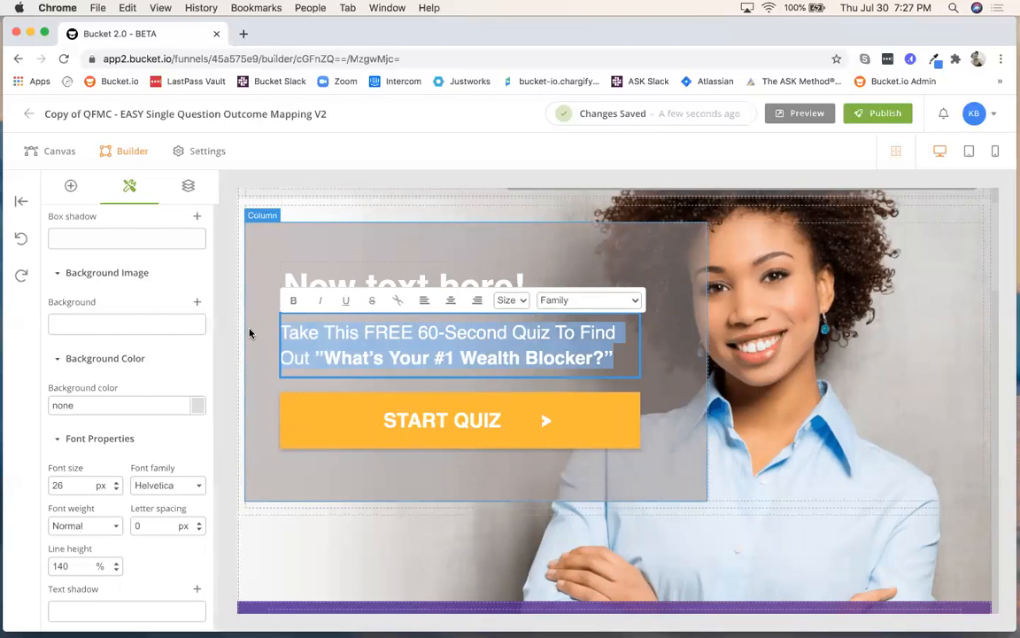
# Delete the purple "Why do some people seem to effortlessly grow their wealth" row, and undo the deletion
pyautogui.scroll(-5, 344, 439)
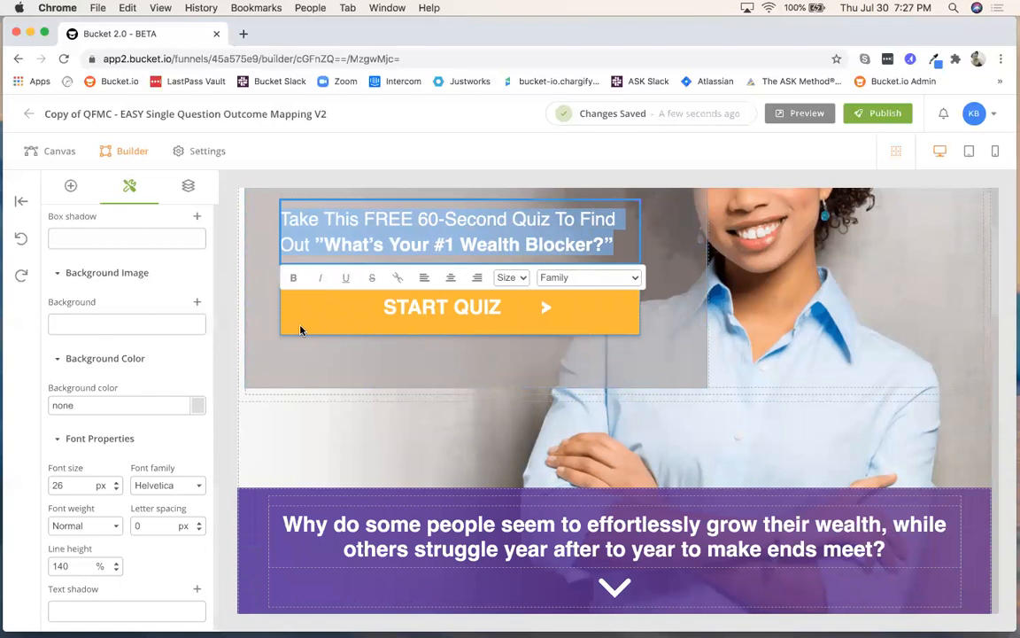
pyautogui.scroll(-6, 306, 335)
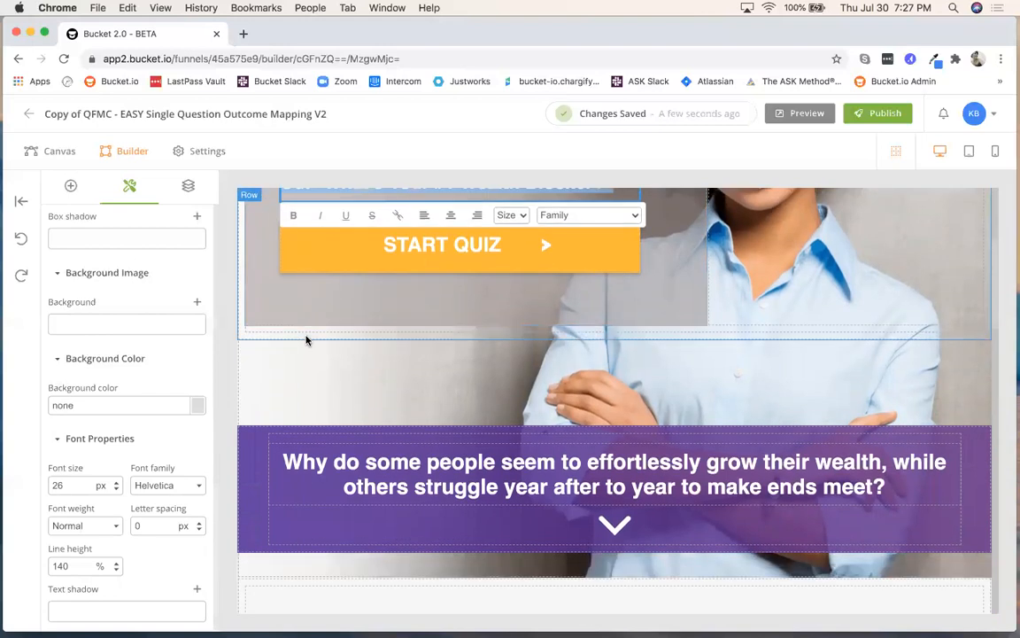
pyautogui.click(250, 442)
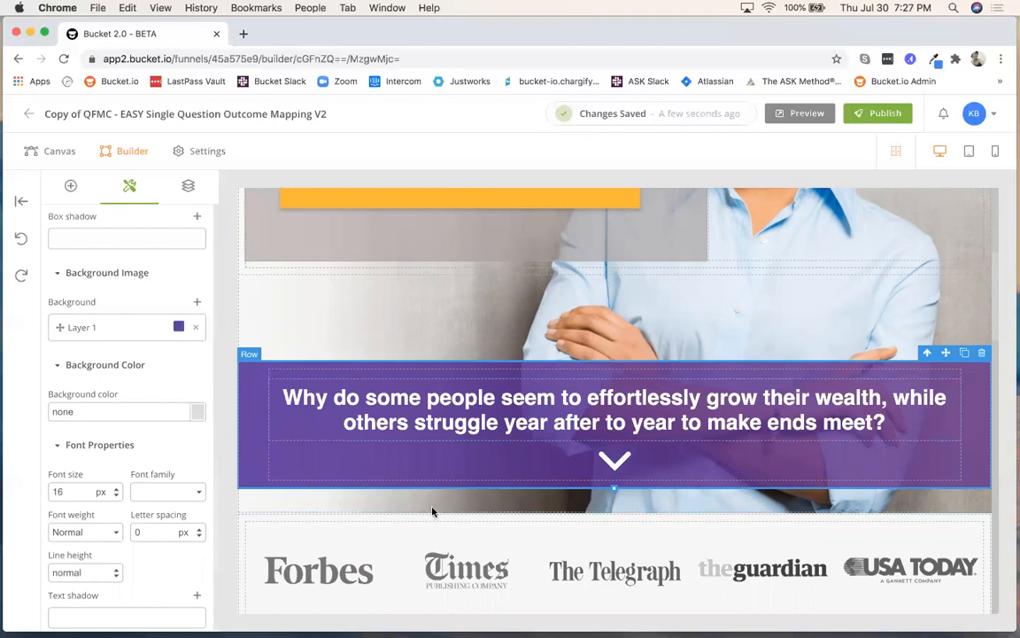
pyautogui.click(982, 354)
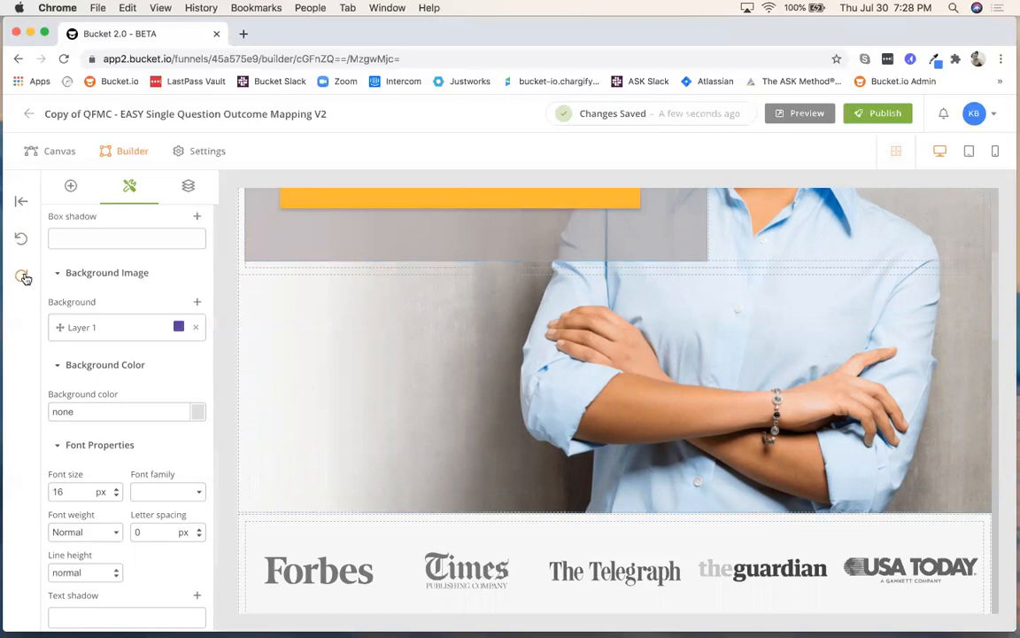
pyautogui.click(23, 239)
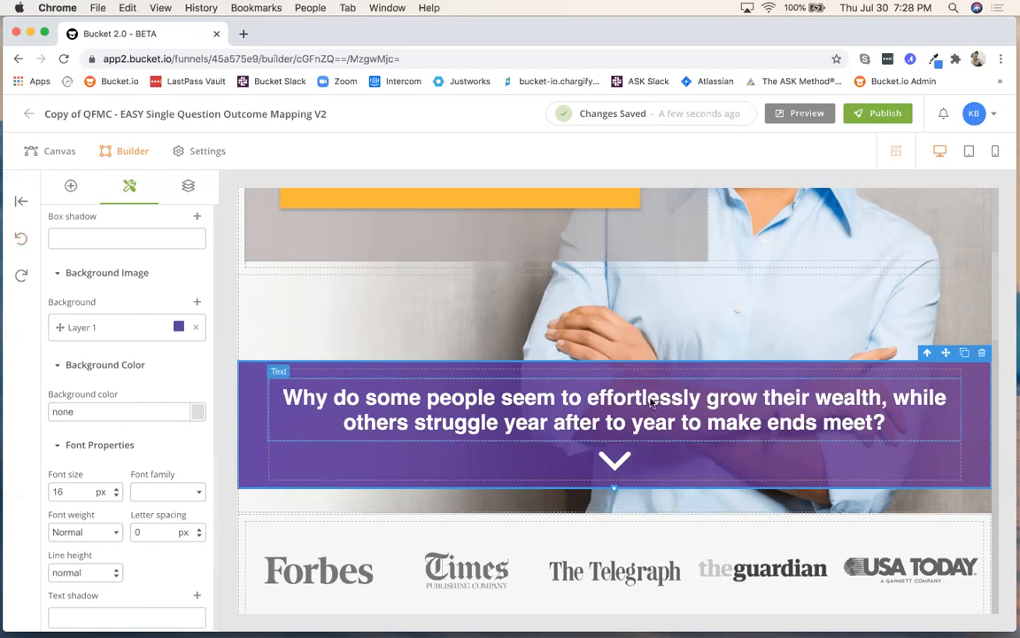
# Delete the USA TODAY logo from the row of media logos below the purple banner
pyautogui.scroll(-4, 540, 447)
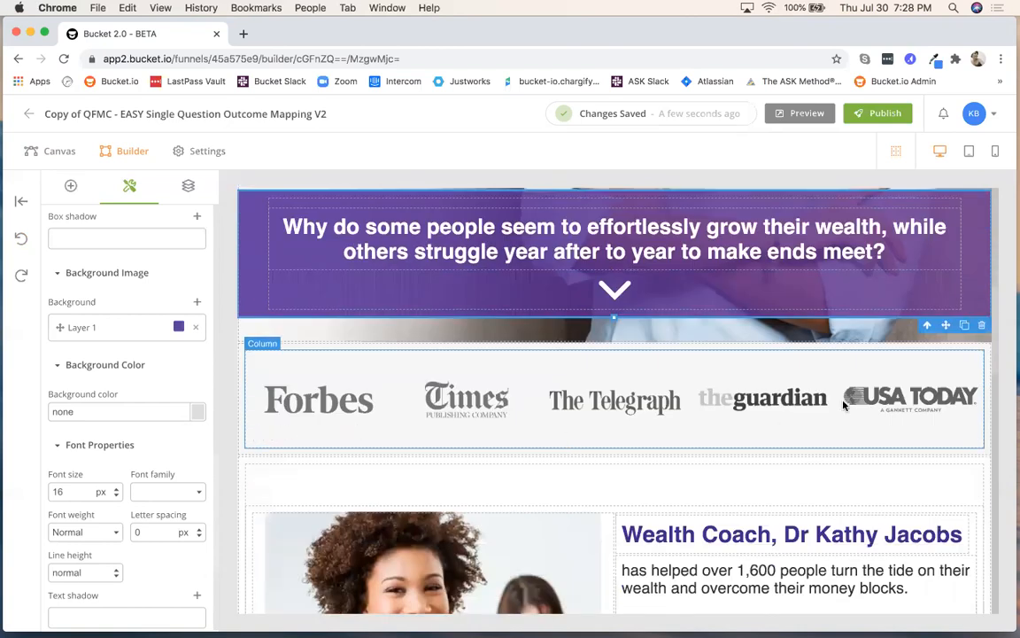
pyautogui.click(326, 440)
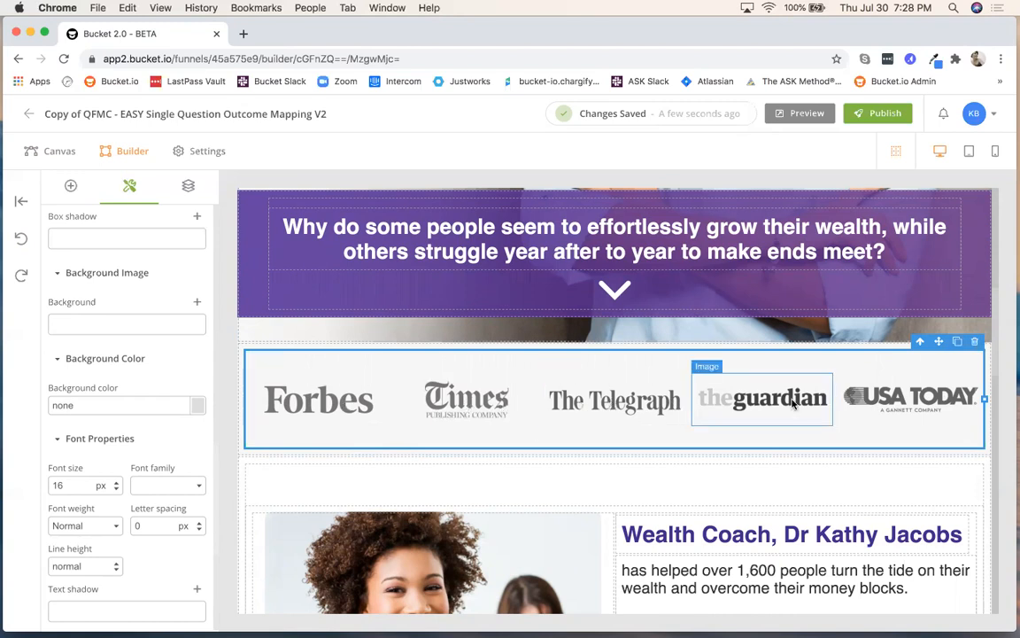
pyautogui.click(930, 398)
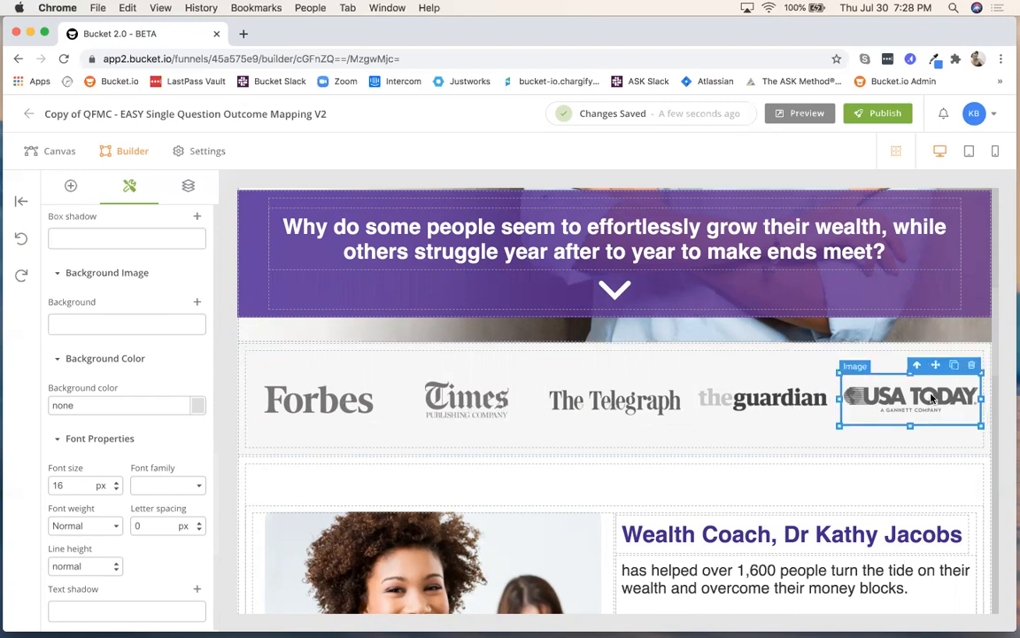
pyautogui.click(971, 364)
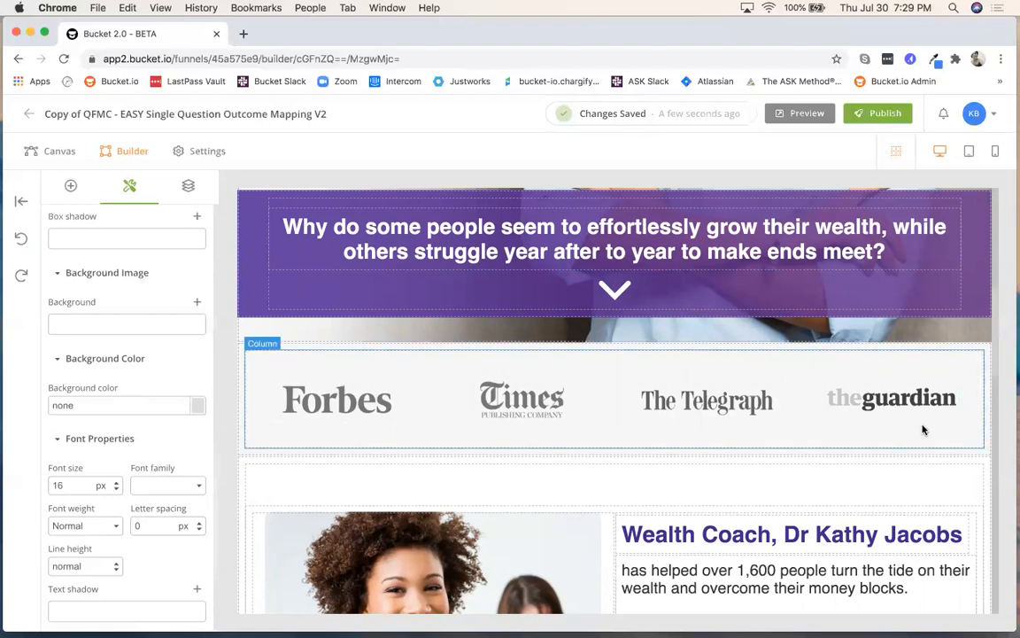
# Replace the Guardian logo in the media logo row with the bucket.io logo from the recently added images
pyautogui.doubleClick(873, 405)
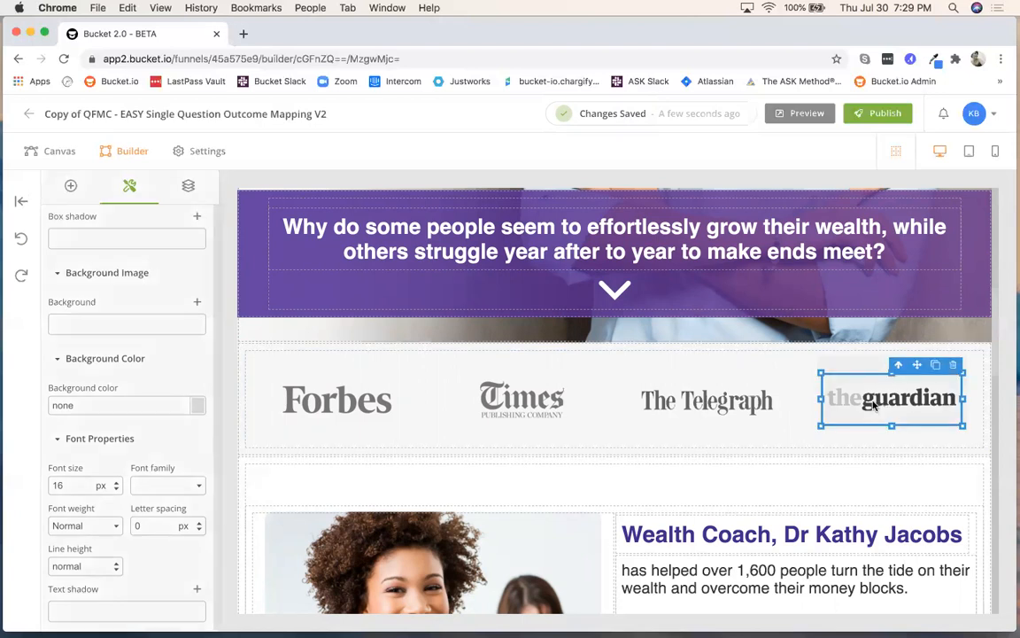
pyautogui.scroll(-2, 643, 375)
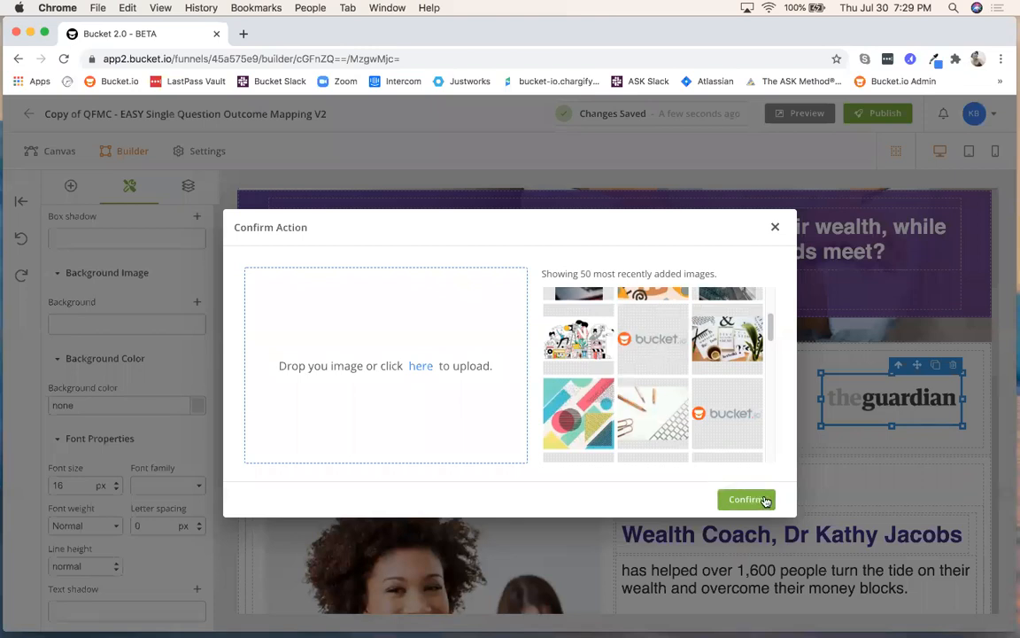
pyautogui.click(657, 346)
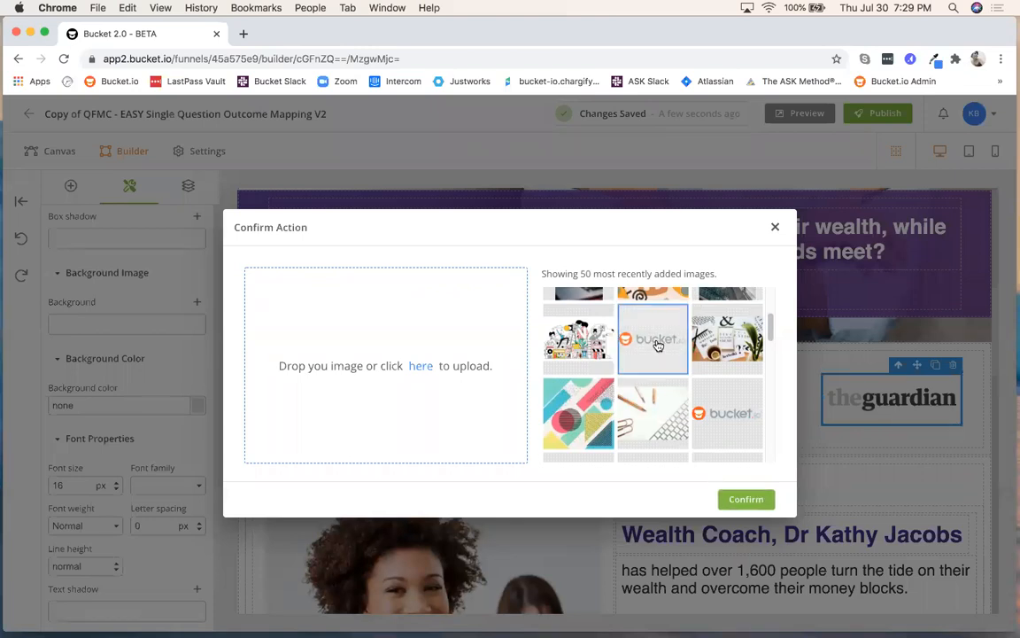
pyautogui.click(745, 501)
# Shrink the bucket.io logo in the media row to roughly the size of the neighbouring logos
pyautogui.click(585, 392)
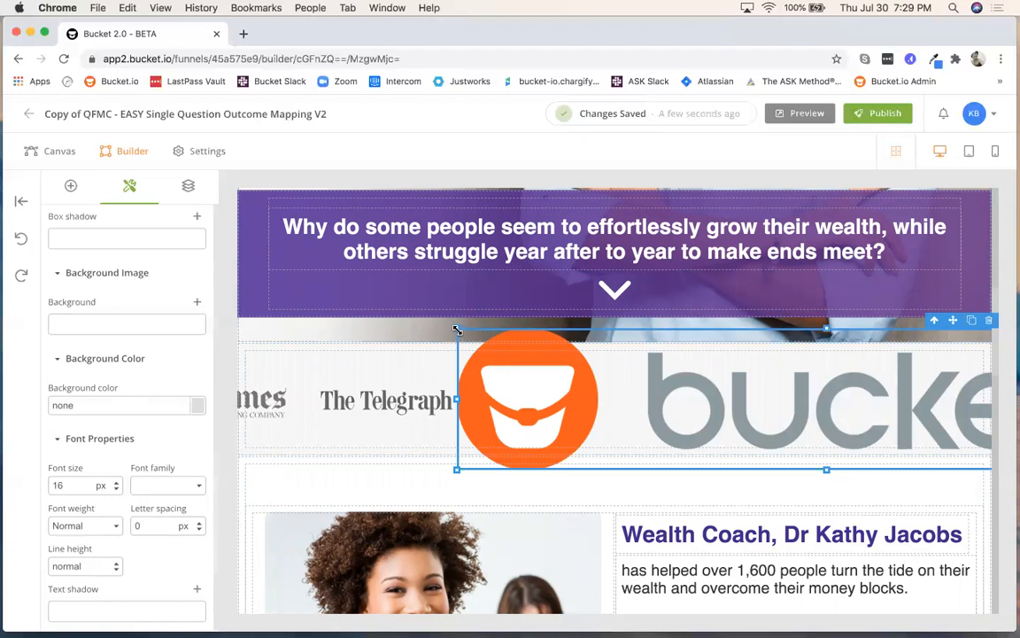
pyautogui.moveTo(456, 330); pyautogui.dragTo(865, 418)
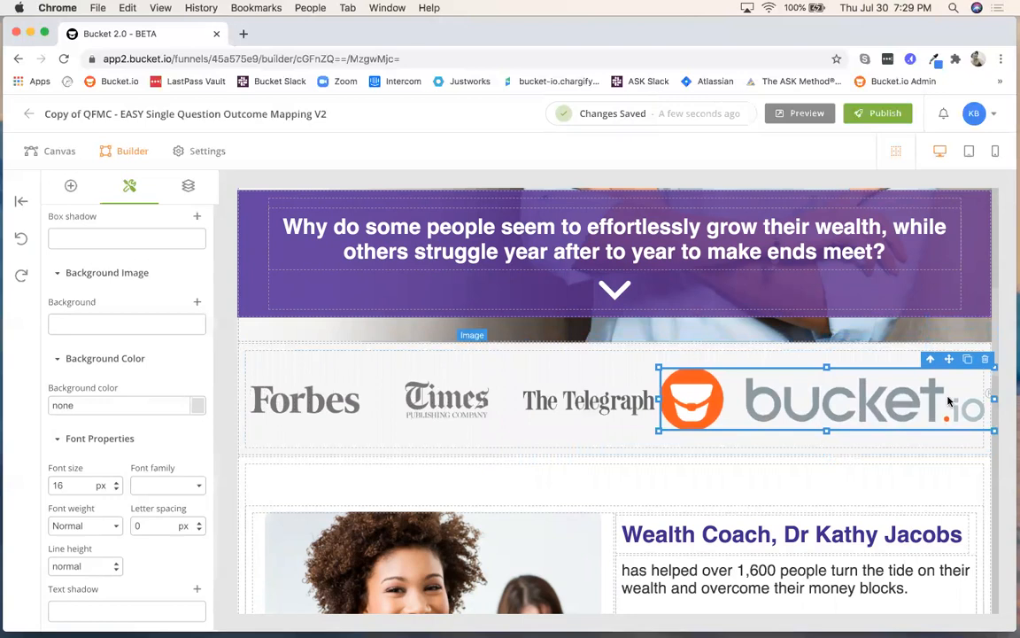
pyautogui.moveTo(992, 367); pyautogui.dragTo(810, 404)
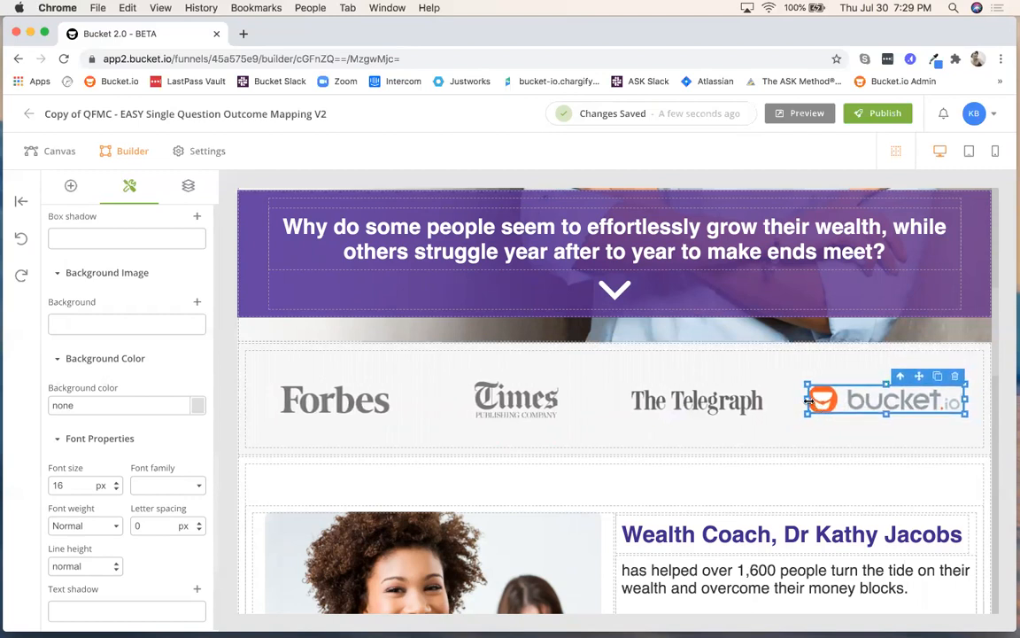
# Replace the photo beside the Wealth Coach text with the recently added image of a woman in an office chair at a laptop
pyautogui.click(773, 417)
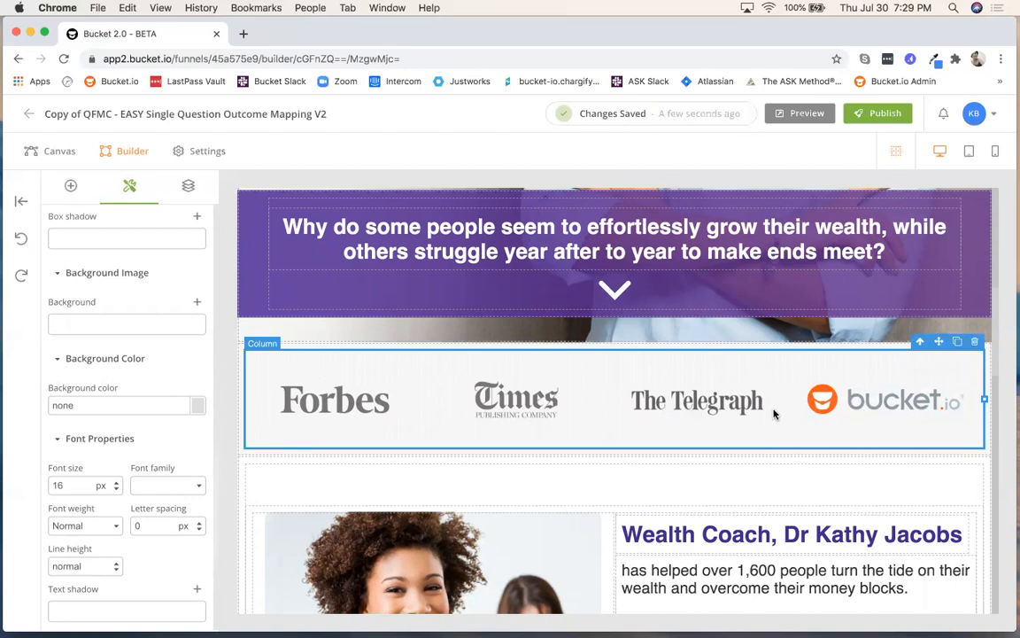
pyautogui.scroll(-5, 773, 413)
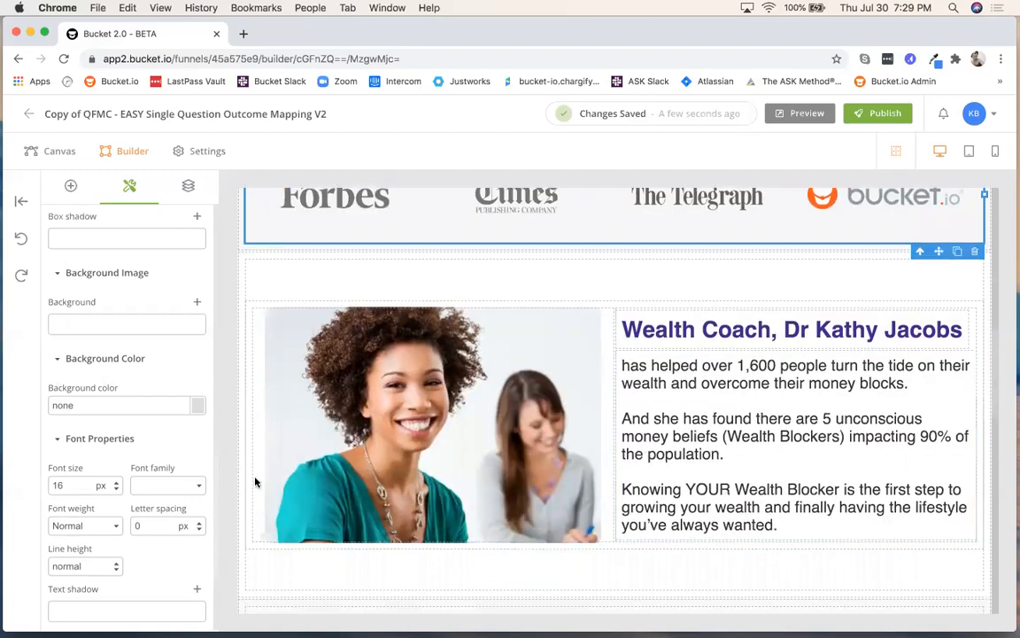
pyautogui.doubleClick(296, 432)
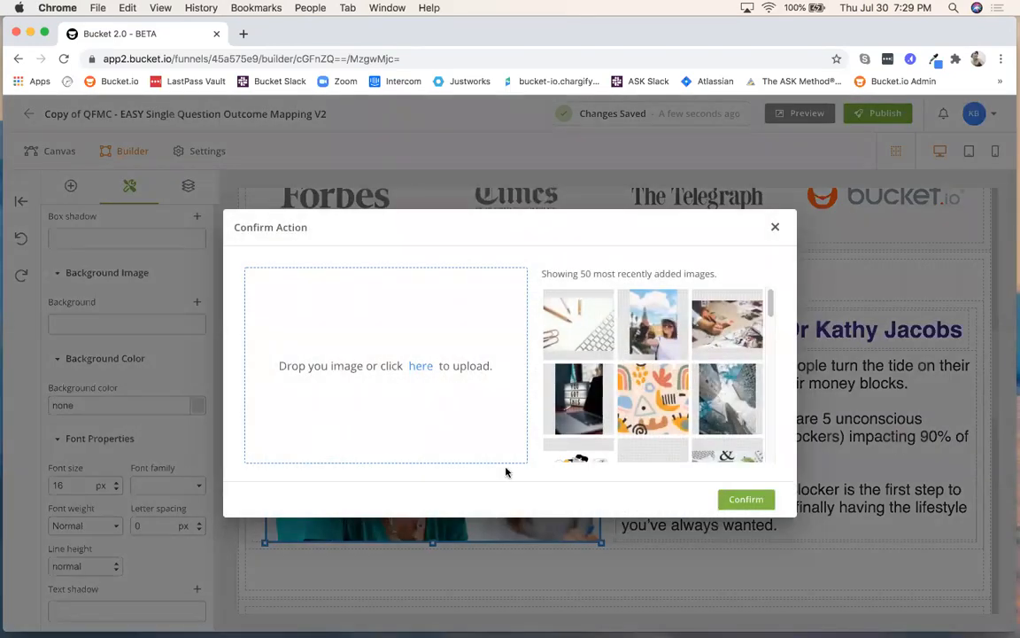
pyautogui.scroll(-5, 642, 358)
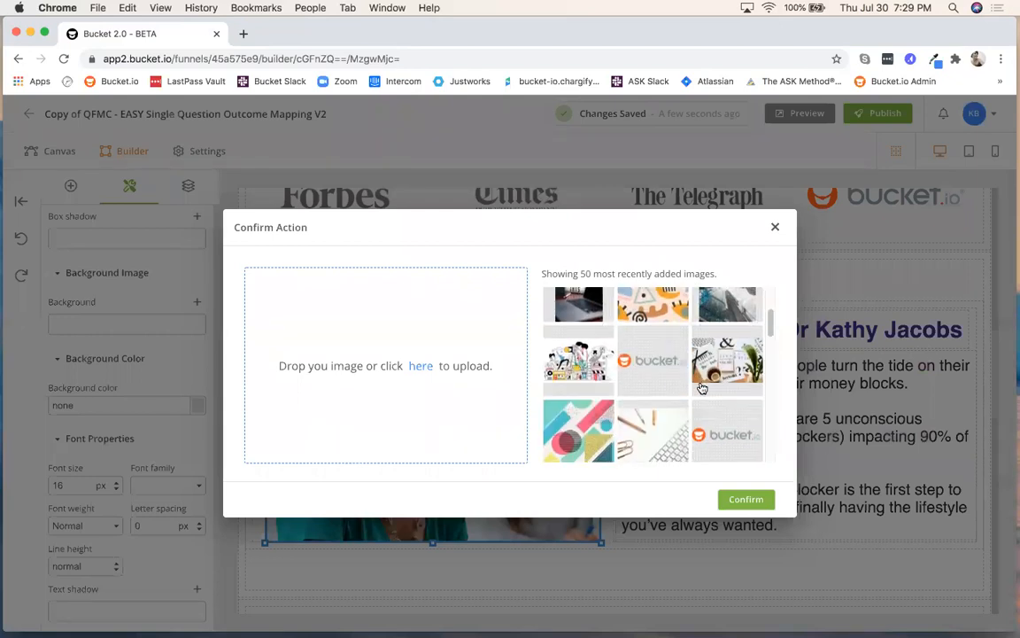
pyautogui.scroll(-5, 700, 388)
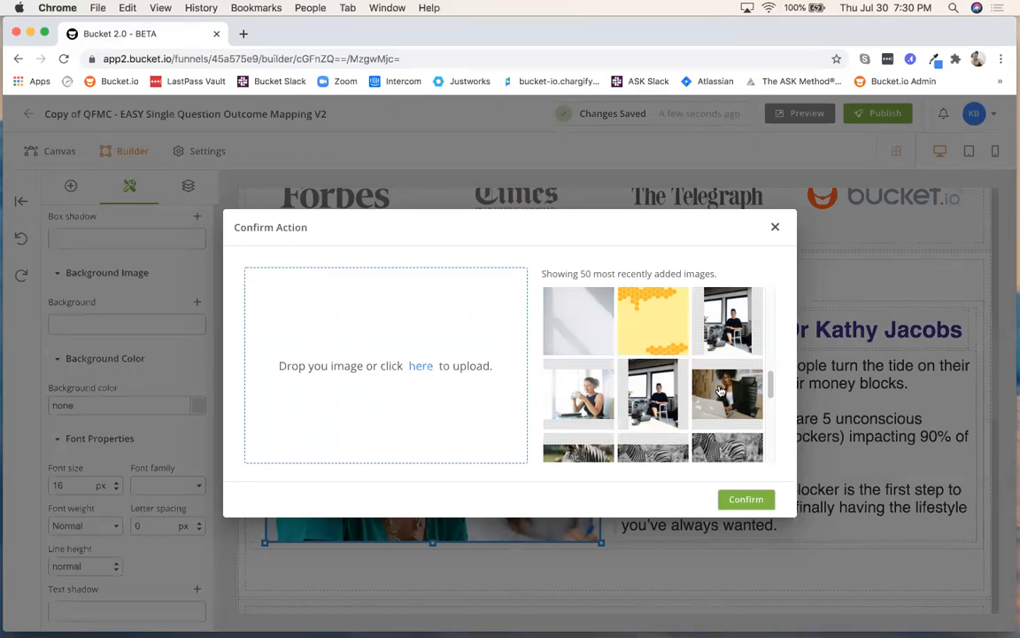
pyautogui.click(719, 390)
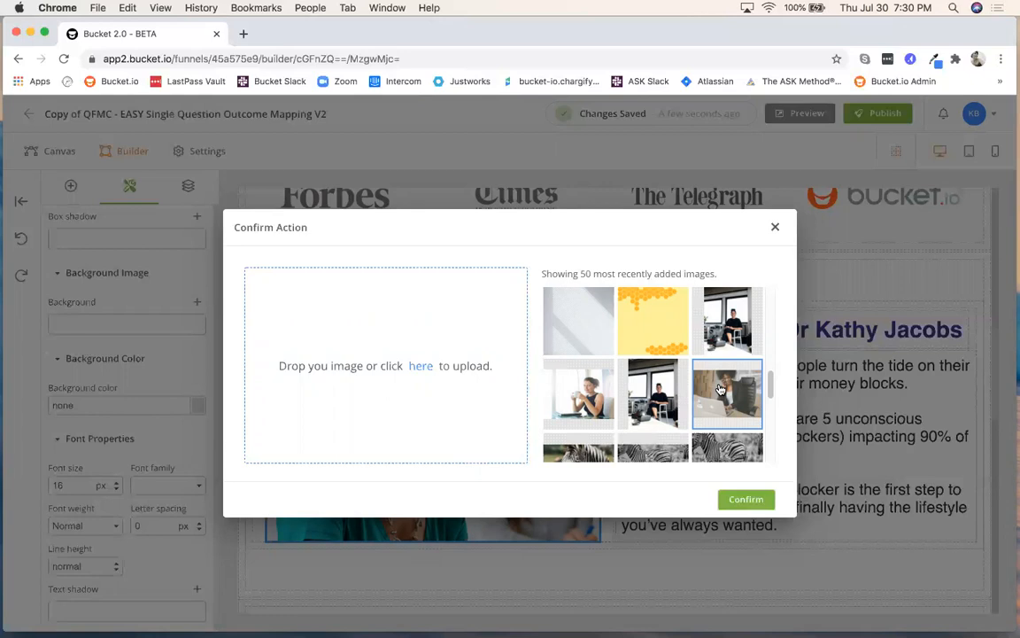
pyautogui.click(747, 499)
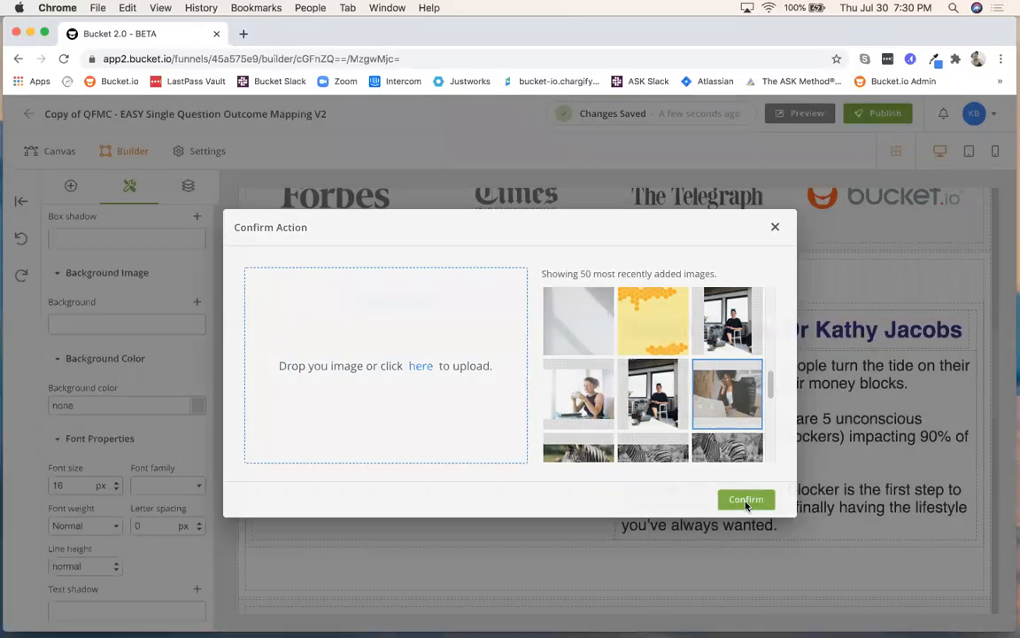
pyautogui.click(483, 342)
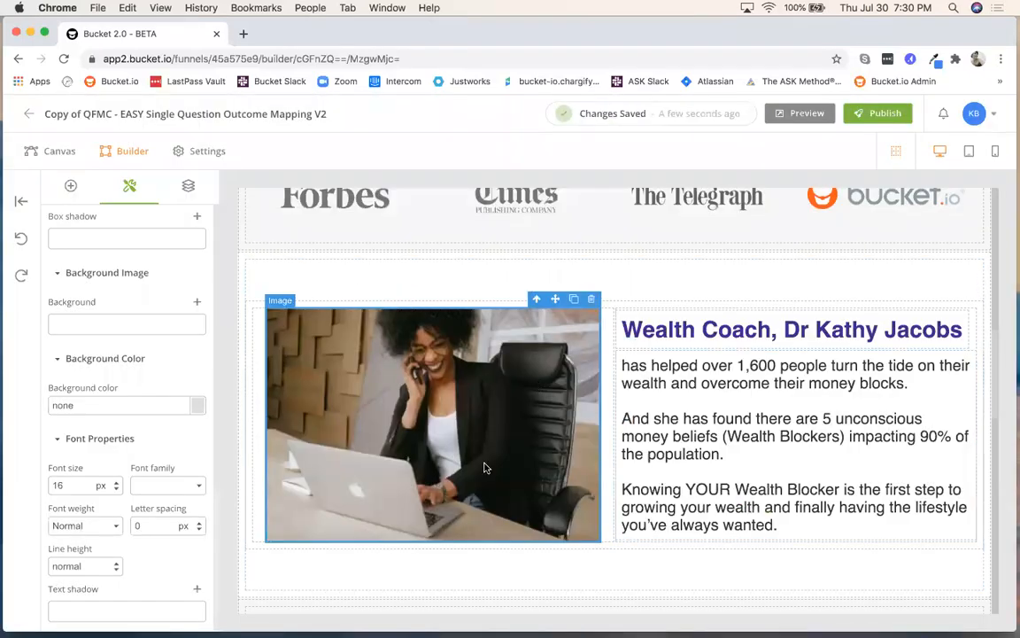
# Change the text colour of the Wealth Coach heading to black (#000000)
pyautogui.click(631, 336)
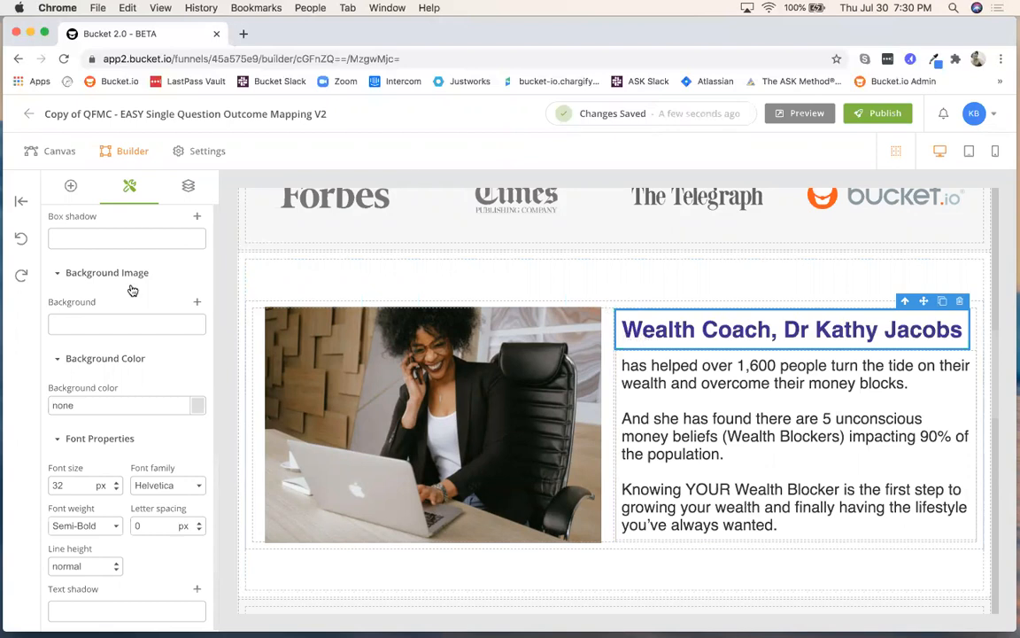
pyautogui.scroll(-2, 124, 381)
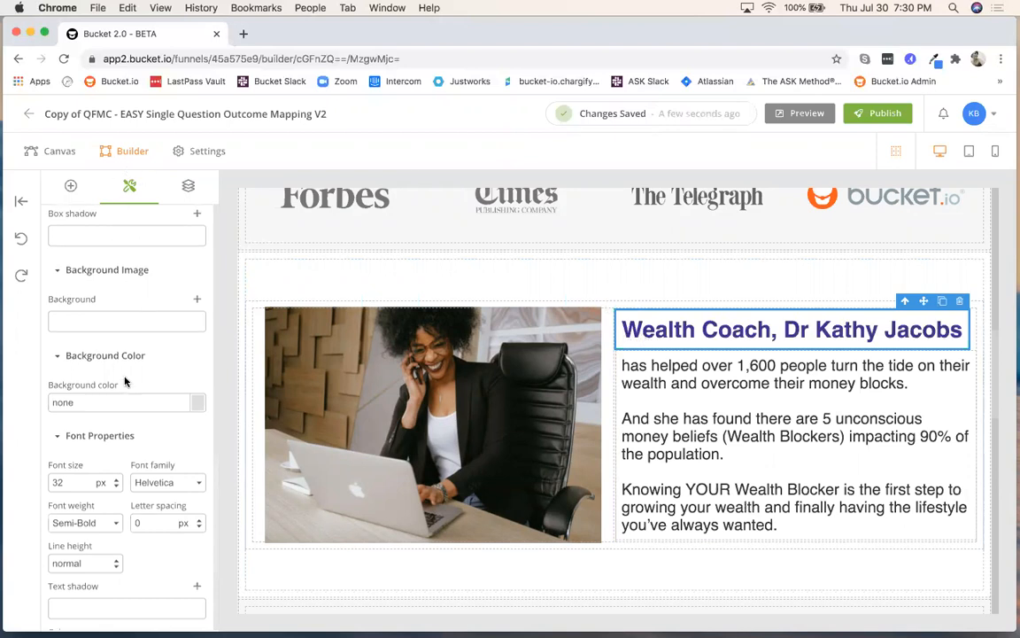
pyautogui.scroll(-3, 124, 381)
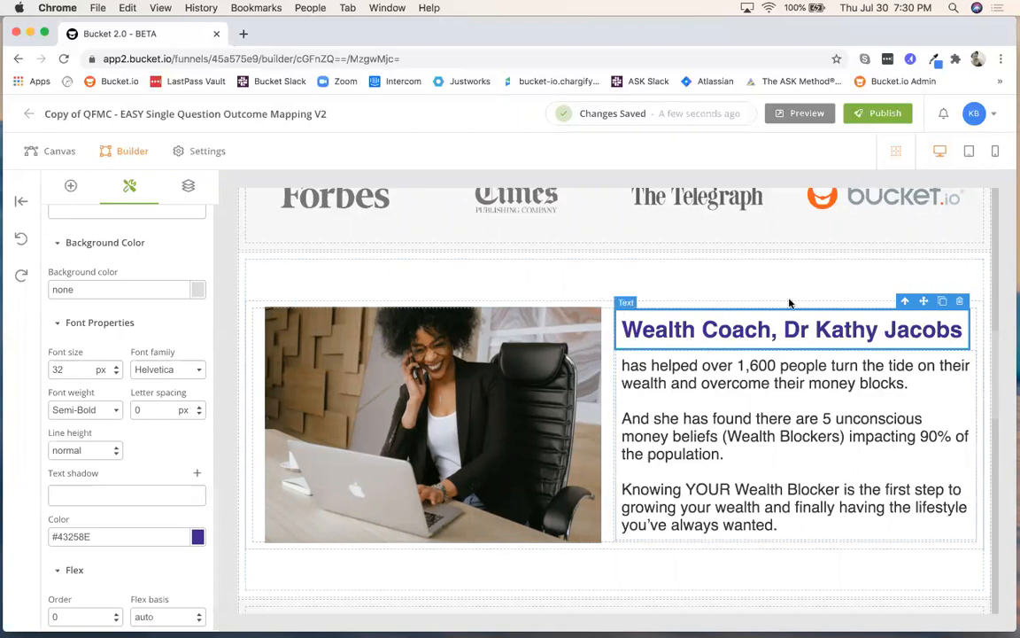
pyautogui.click(728, 334)
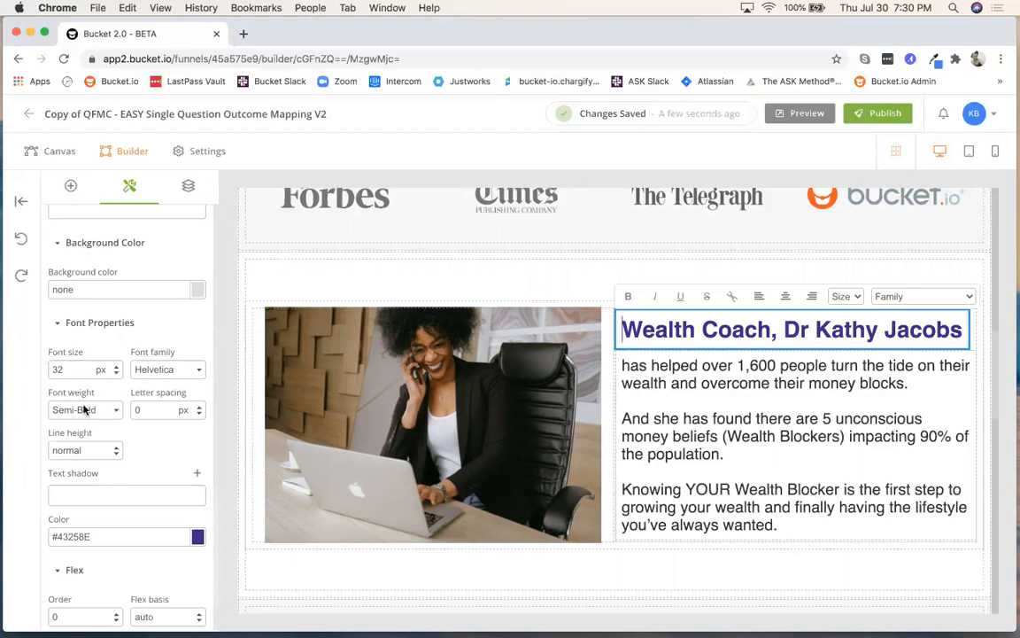
pyautogui.click(197, 537)
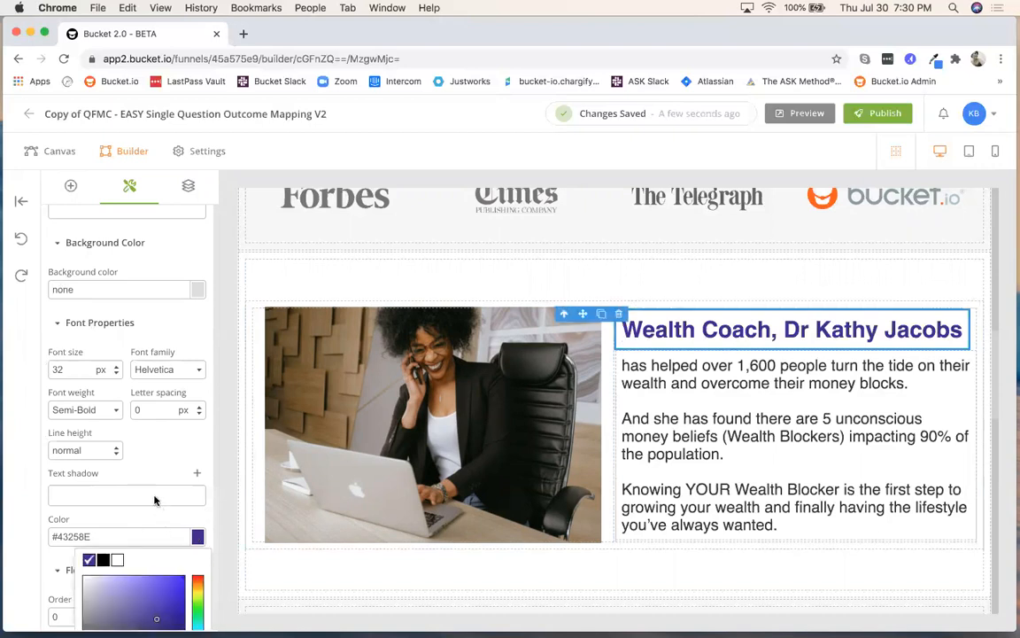
pyautogui.scroll(-2, 154, 500)
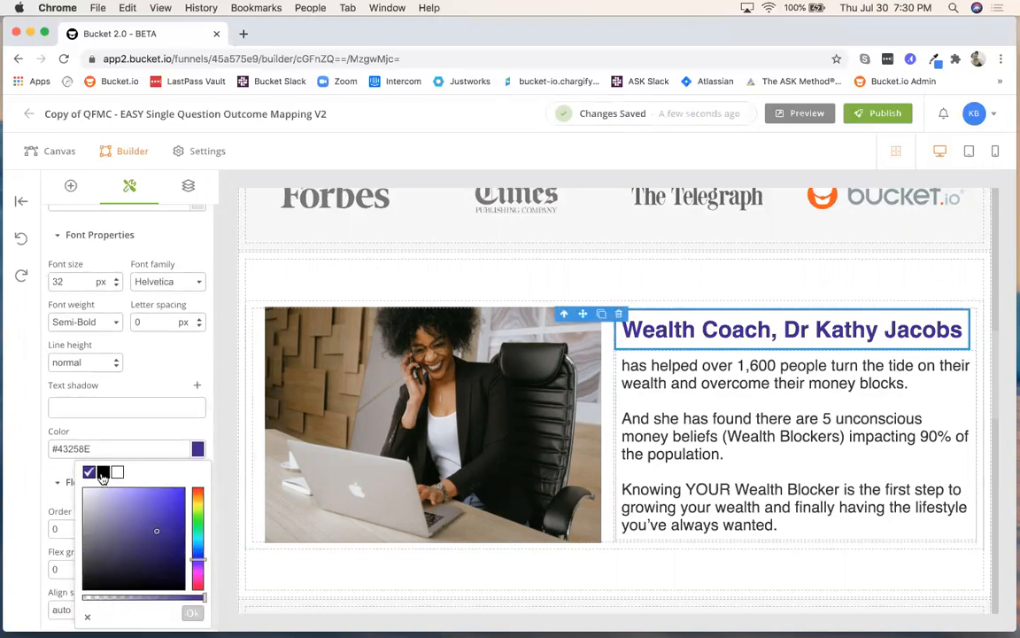
pyautogui.click(102, 474)
pyautogui.click(156, 376)
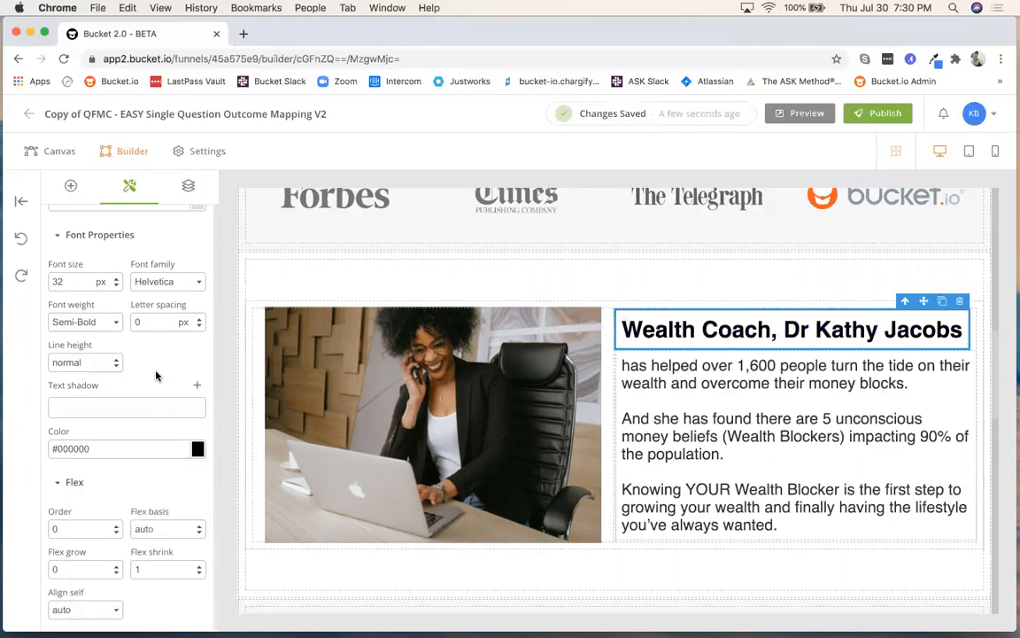
# Review the rest of the page, including the Wealth Blocker heading, the head icons image, the free report banner and the footer
pyautogui.scroll(-5, 712, 415)
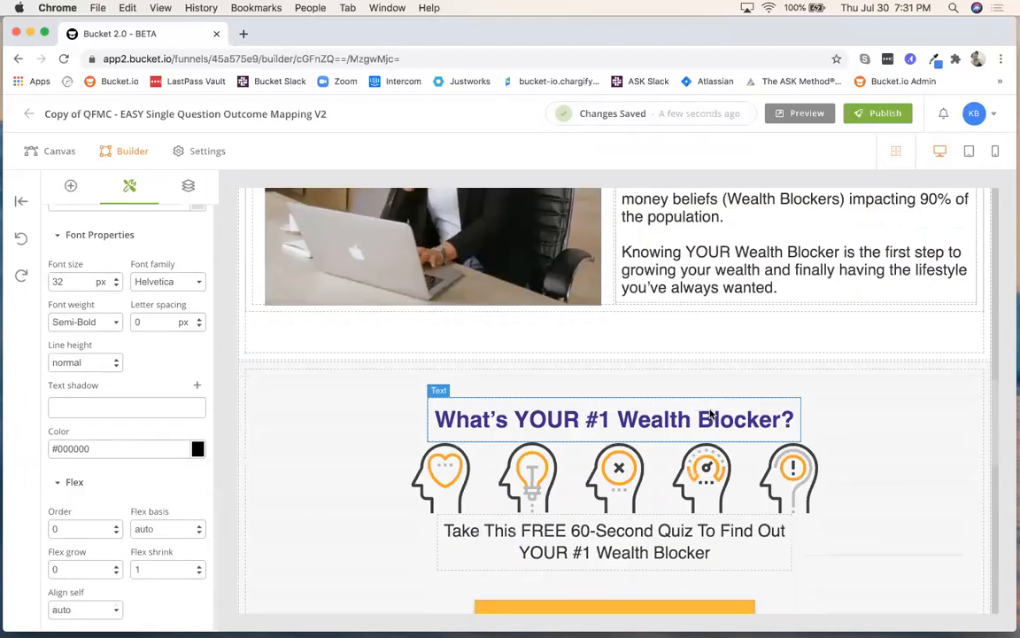
pyautogui.scroll(-3, 711, 416)
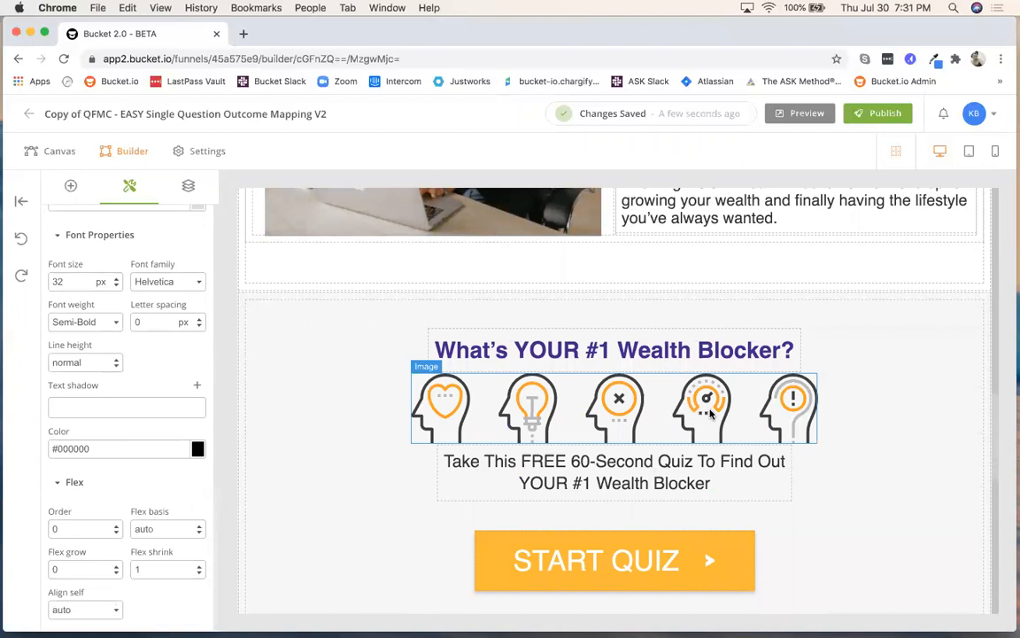
pyautogui.scroll(-1, 710, 412)
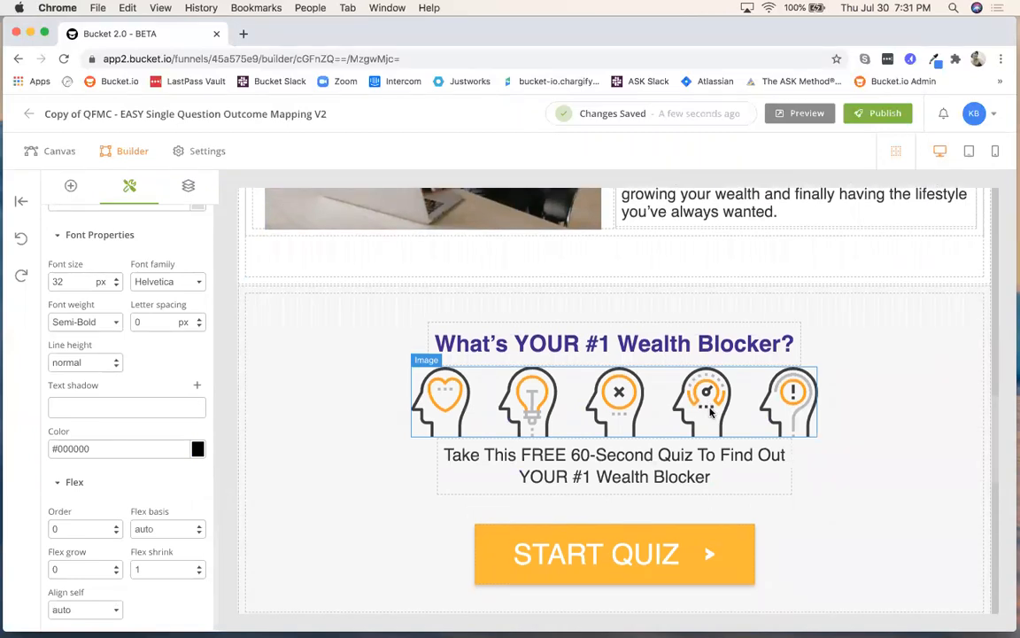
pyautogui.click(630, 347)
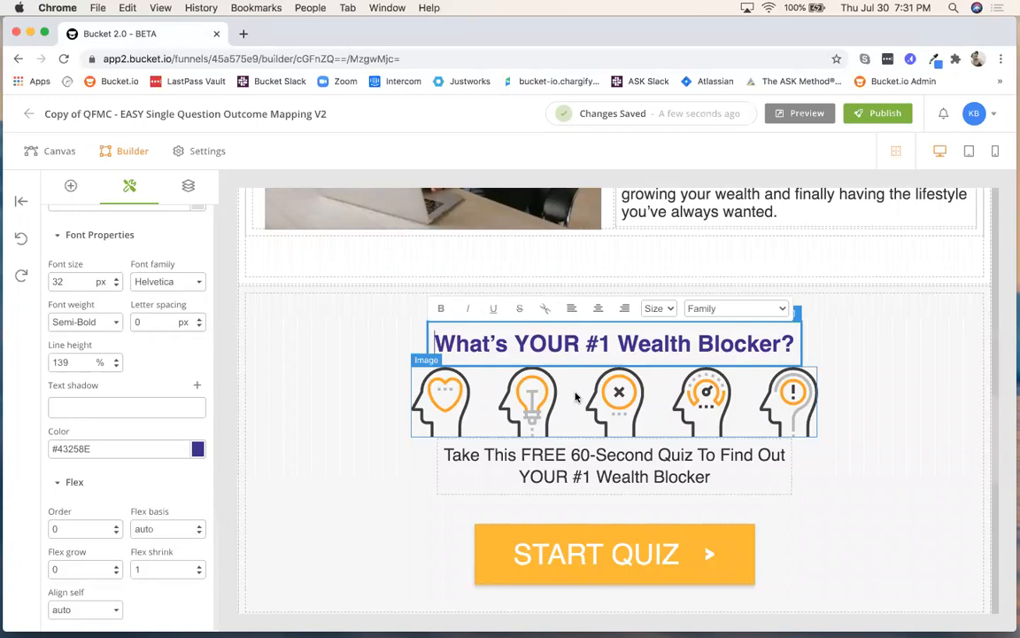
pyautogui.click(574, 398)
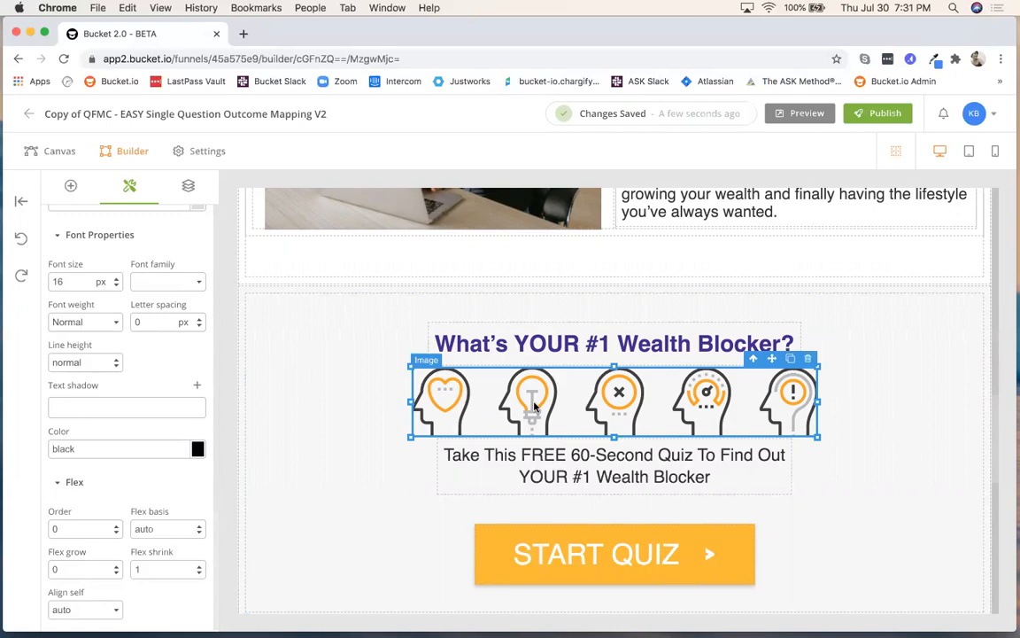
pyautogui.scroll(-5, 762, 467)
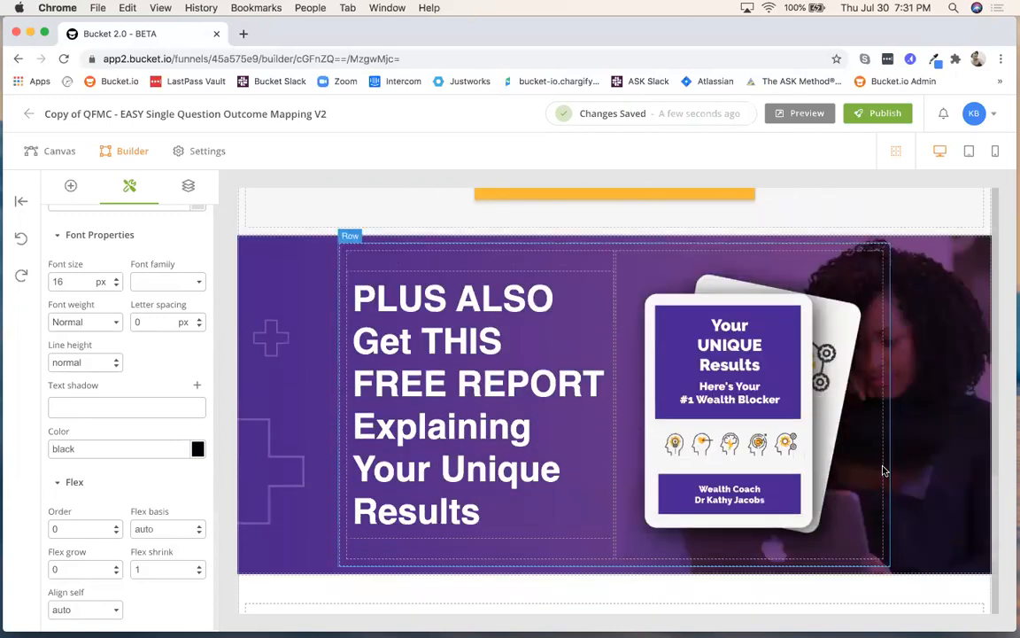
pyautogui.scroll(-3, 883, 471)
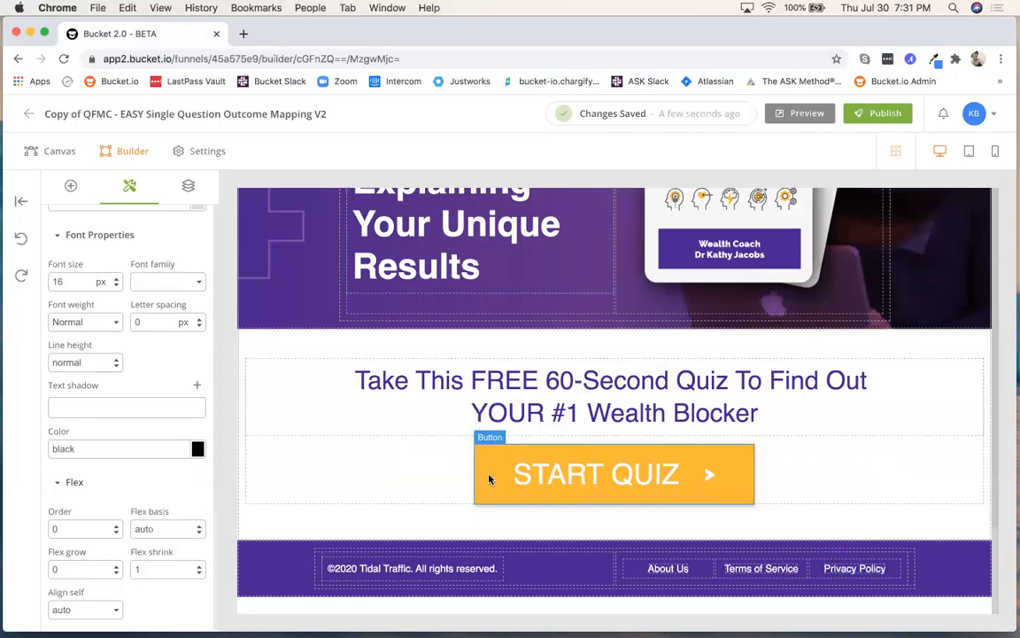
# Give the footer's About Us link the title "About Us" and set its target to New window
pyautogui.click(668, 570)
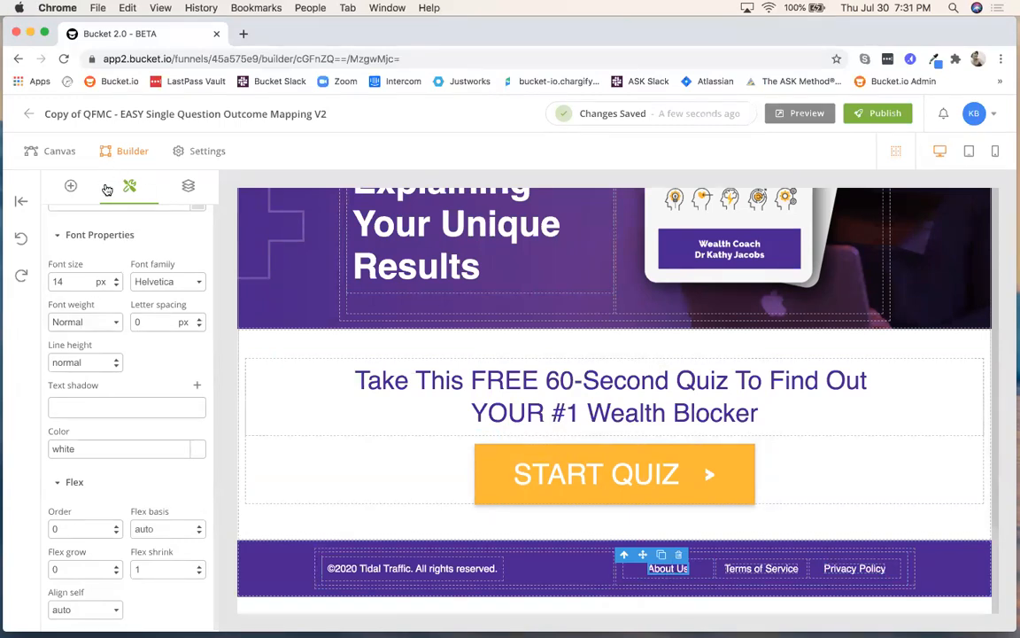
pyautogui.scroll(10, 125, 281)
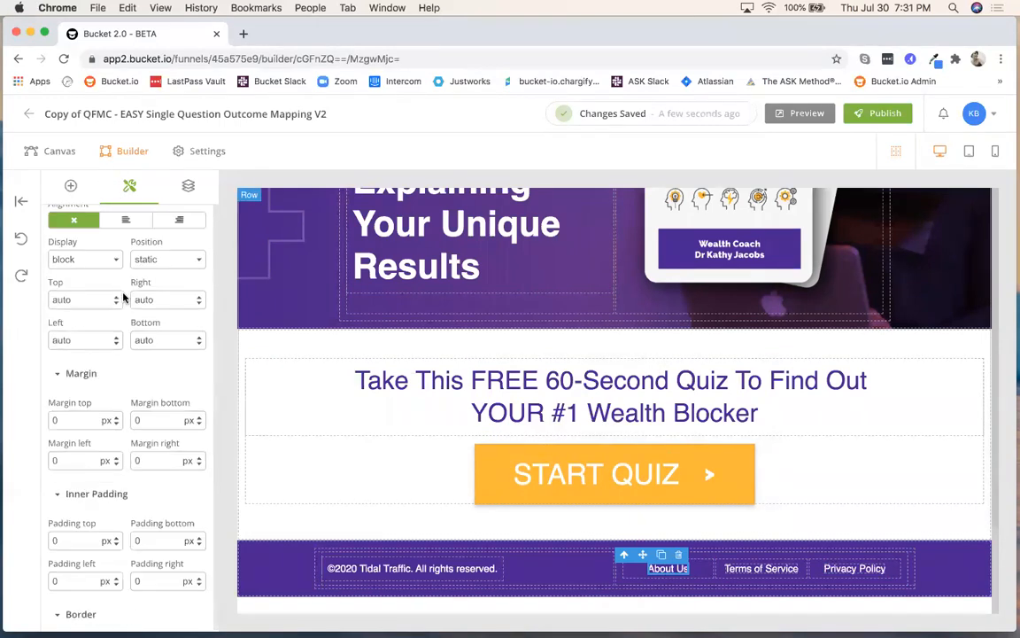
pyautogui.click(113, 225)
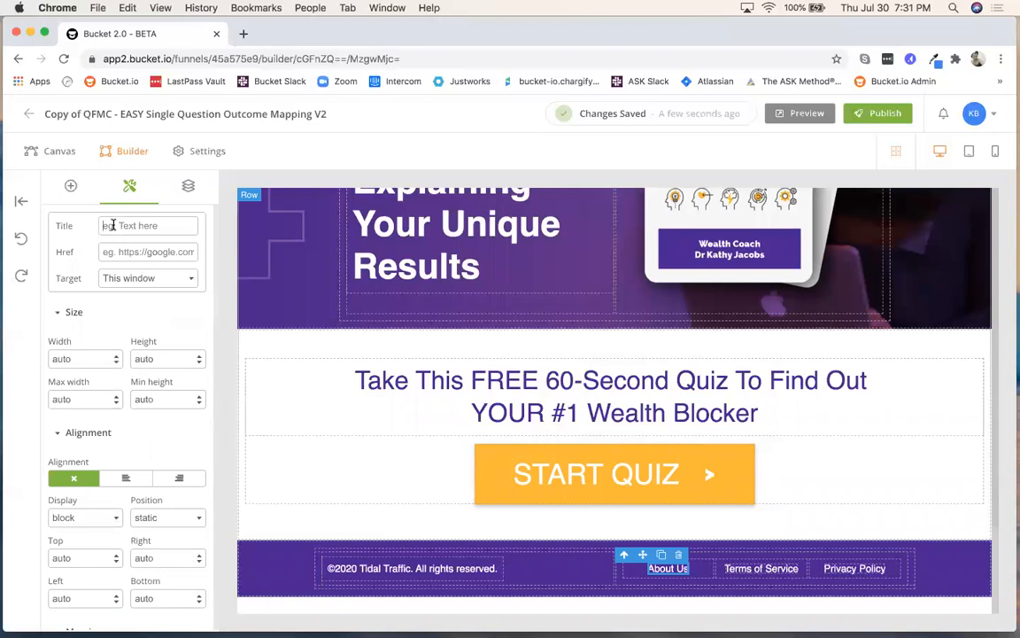
pyautogui.write('About Us')
pyautogui.click(189, 279)
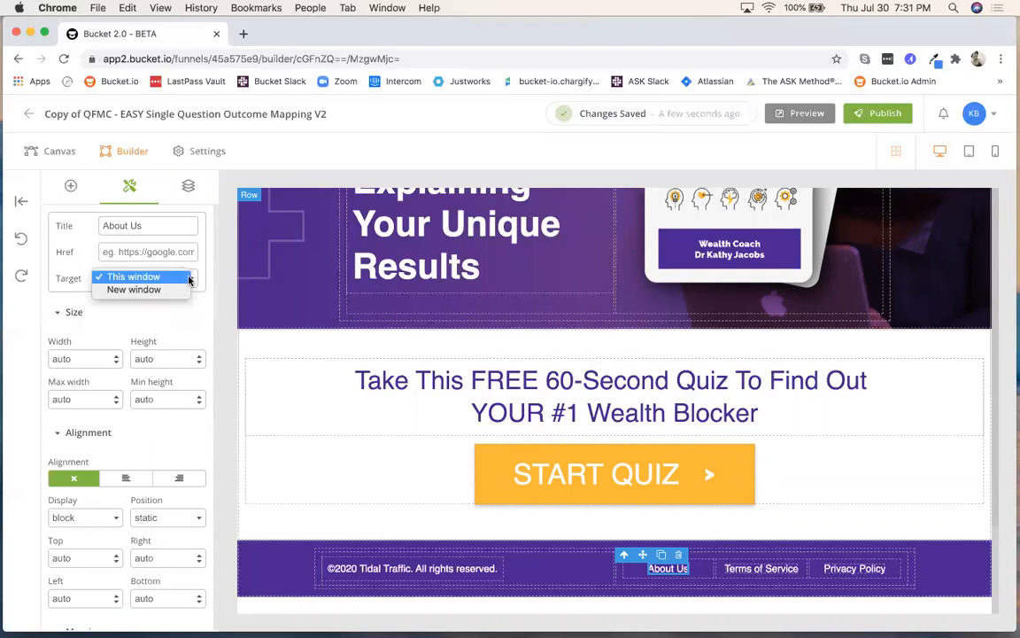
pyautogui.click(129, 290)
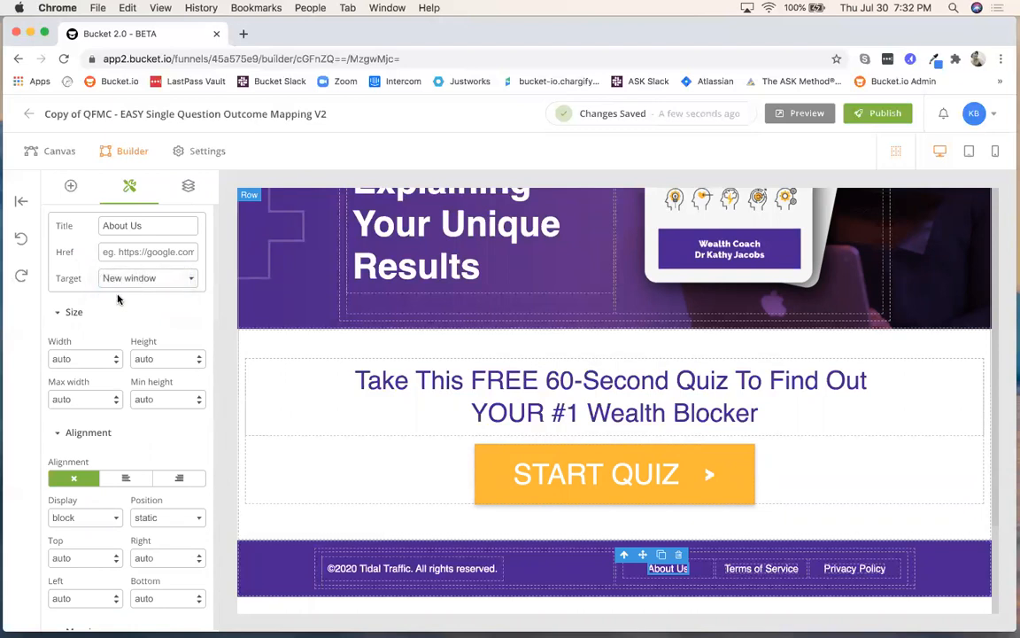
# Inspect the link settings of the footer's Terms of Service and Privacy Policy links
pyautogui.click(760, 571)
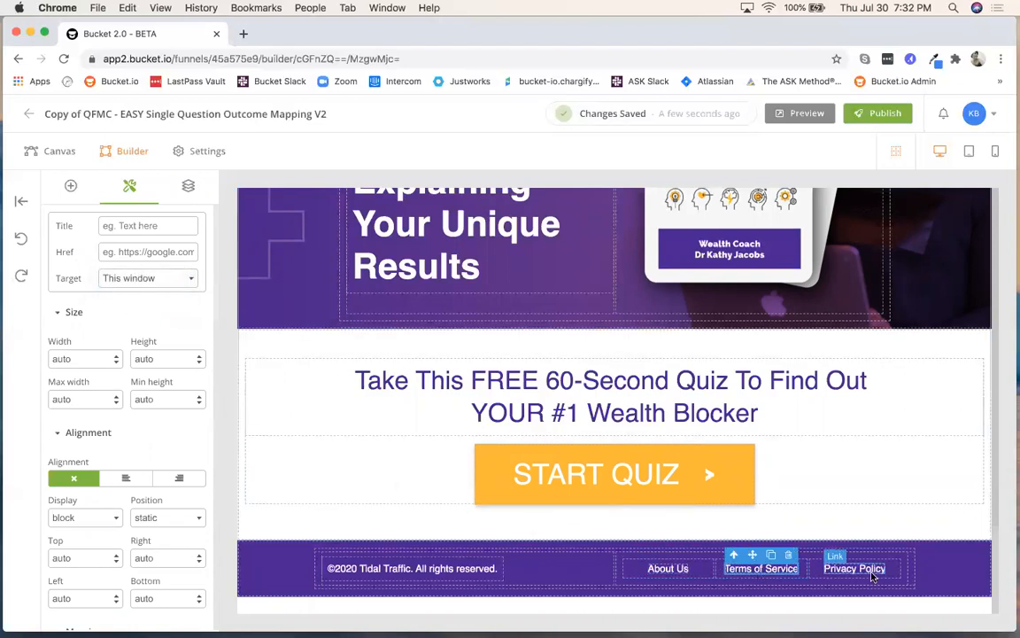
pyautogui.click(880, 570)
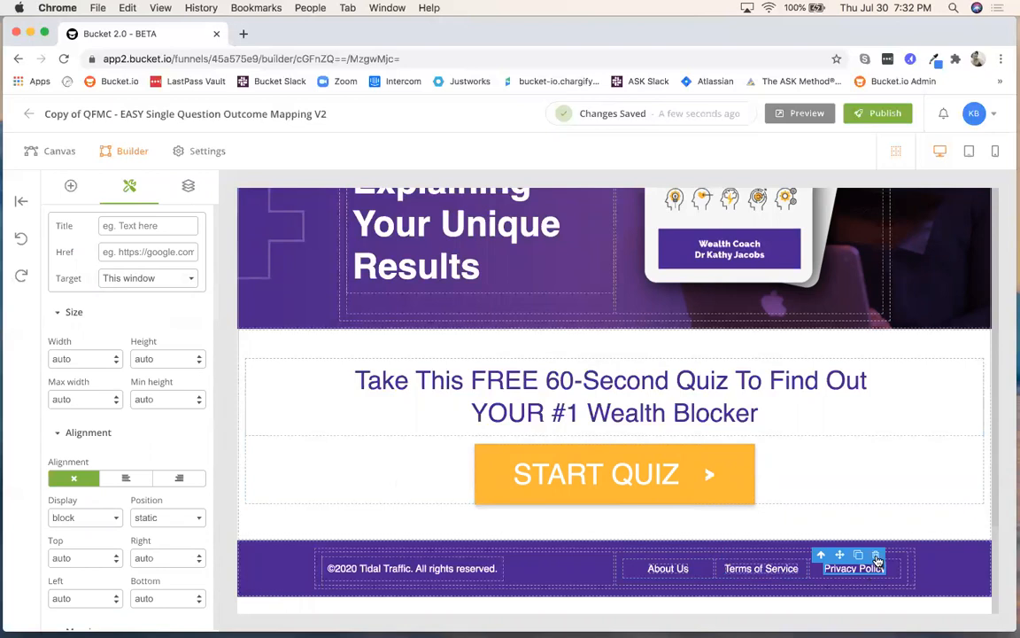